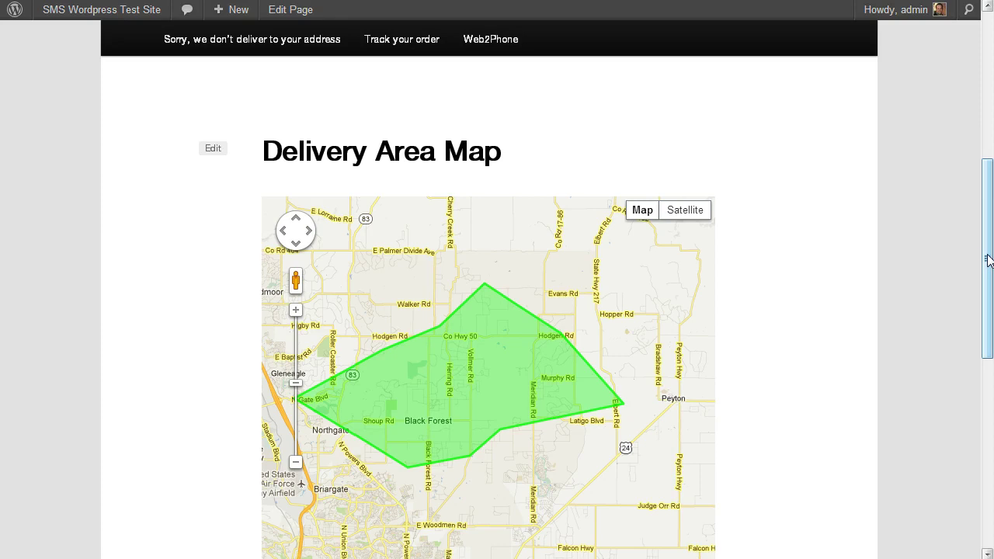
Step: Check ZIP 80908 in the delivery map's address field, reaching the Map Success page
left_click_drag(988, 260, 983, 290)
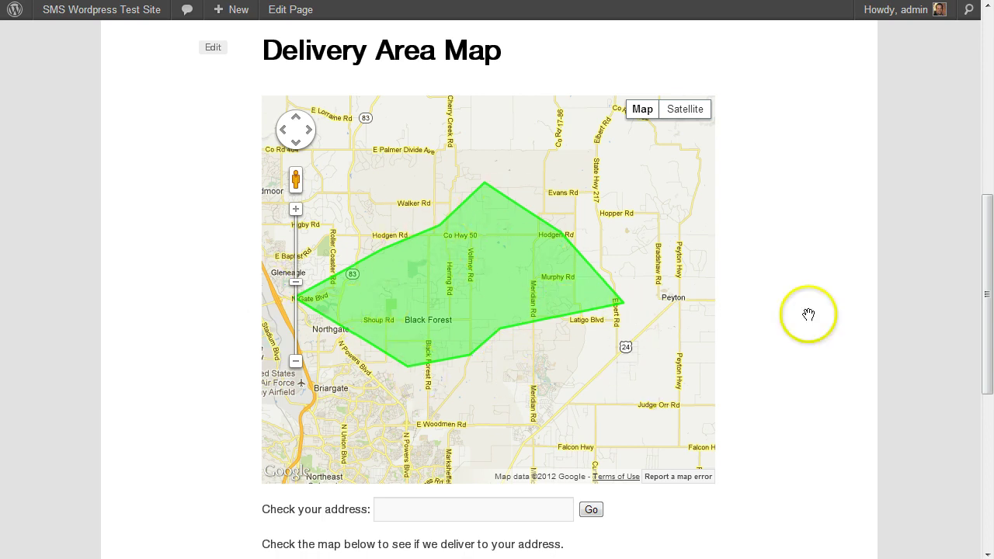
mouse_move(987, 261)
left_mouse_down()
mouse_move(984, 251)
mouse_move(985, 269)
mouse_move(987, 252)
left_mouse_up()
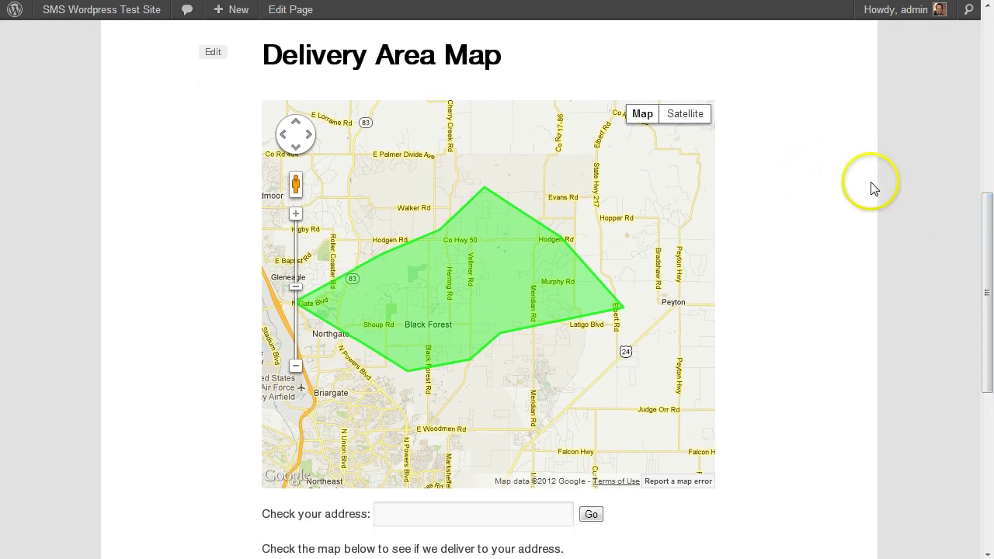
left_click_drag(986, 287, 985, 300)
left_click(474, 510)
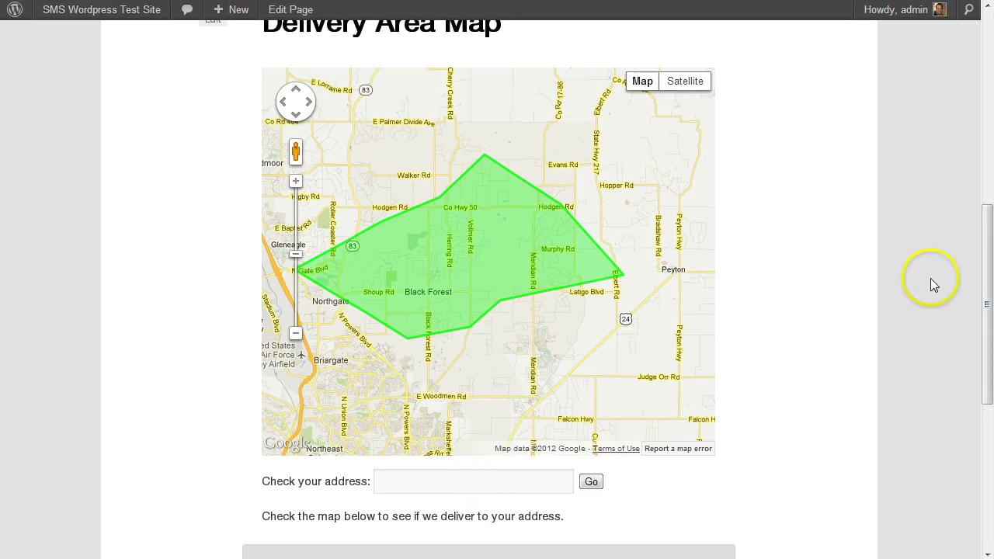
type("80908")
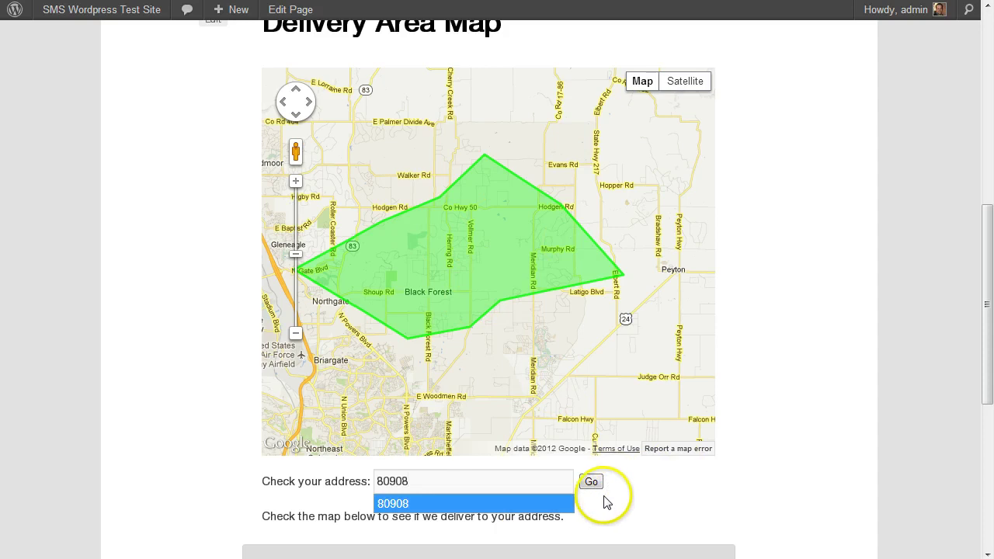
left_click(448, 484)
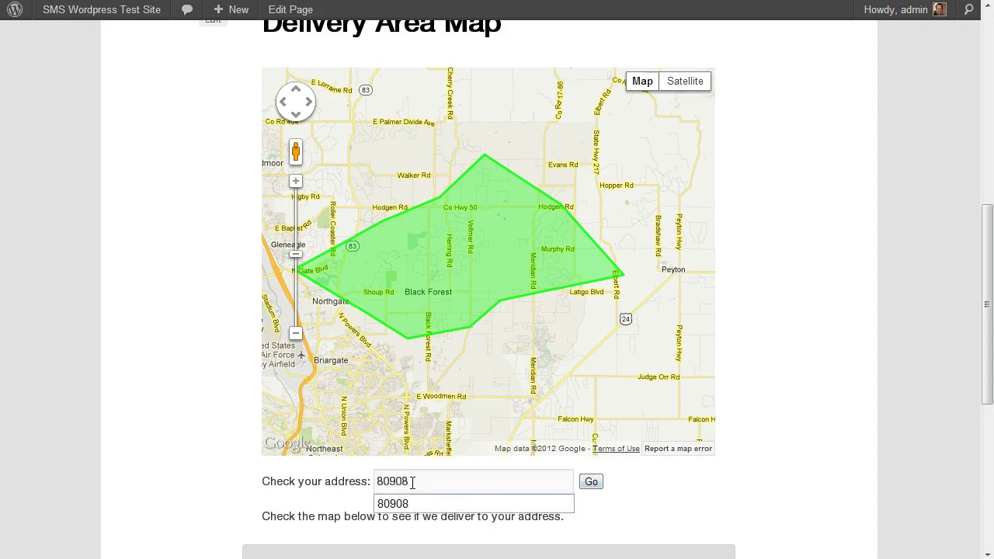
left_click(351, 481)
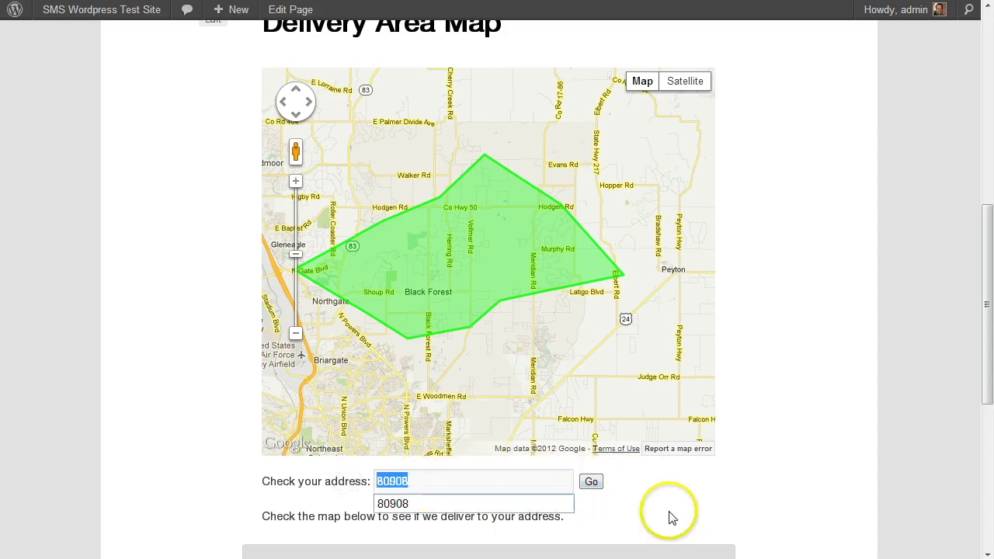
left_click_drag(978, 288, 978, 303)
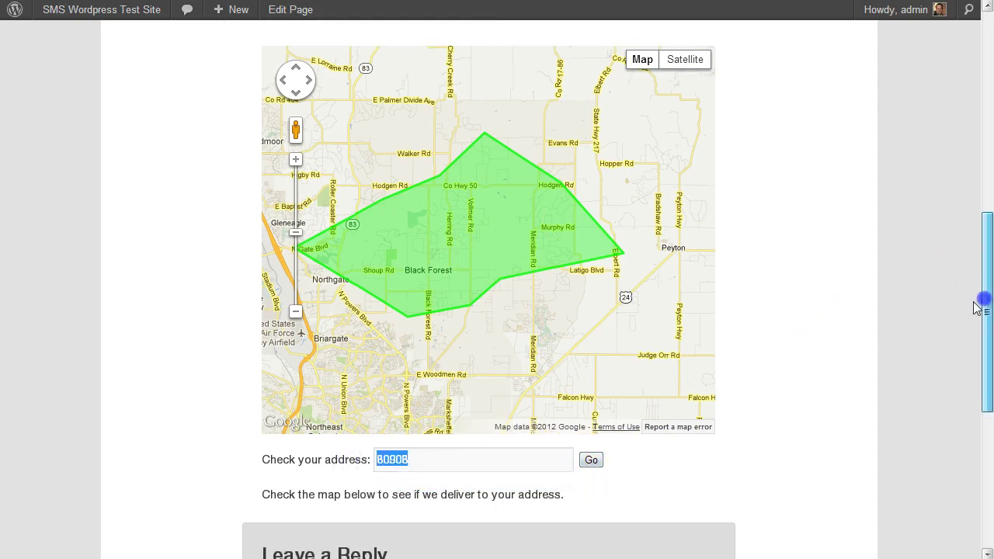
left_click(592, 460)
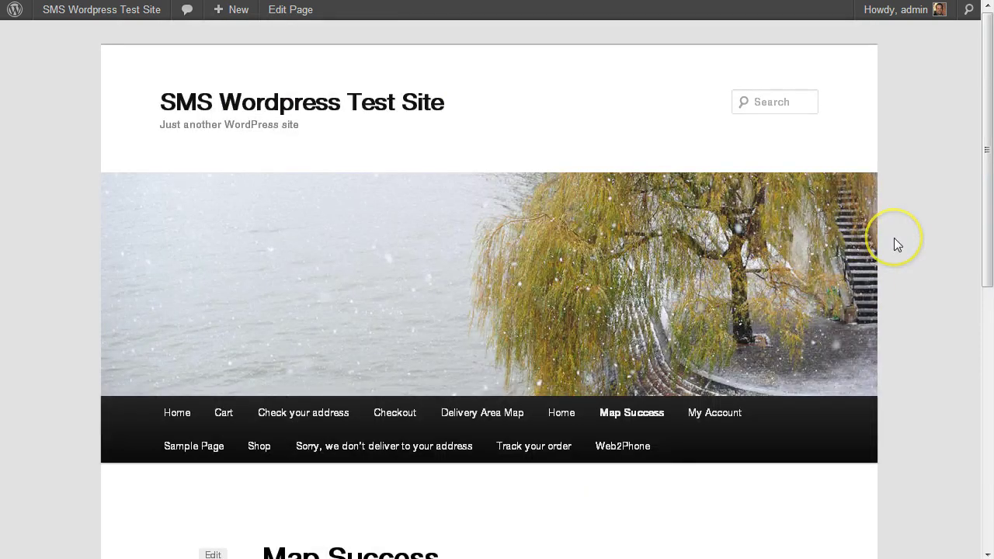
Step: Read the delivery-available confirmation, then go back to the Delivery Area Map page
scroll(896, 243, "down", 5)
scroll(898, 245, "down", 1)
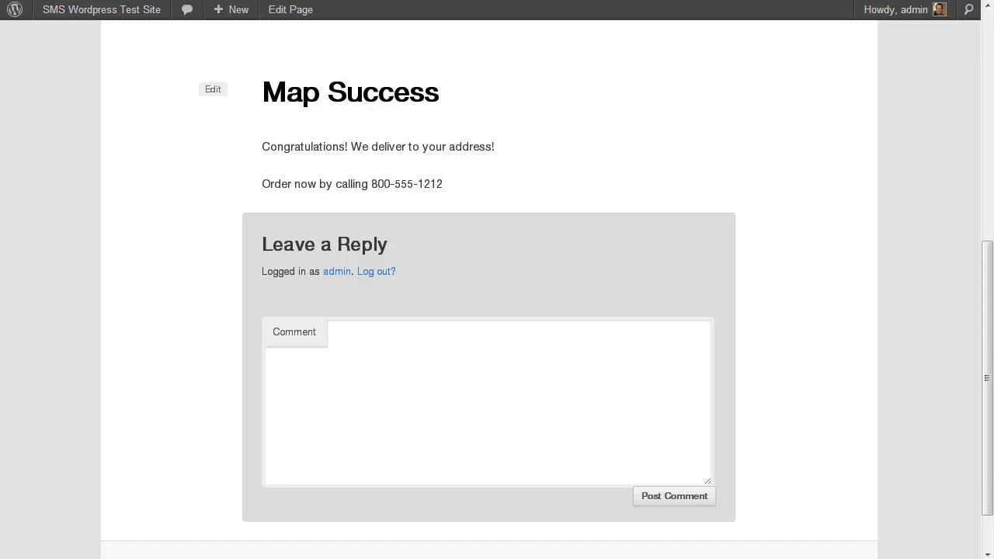
key("alt+Left")
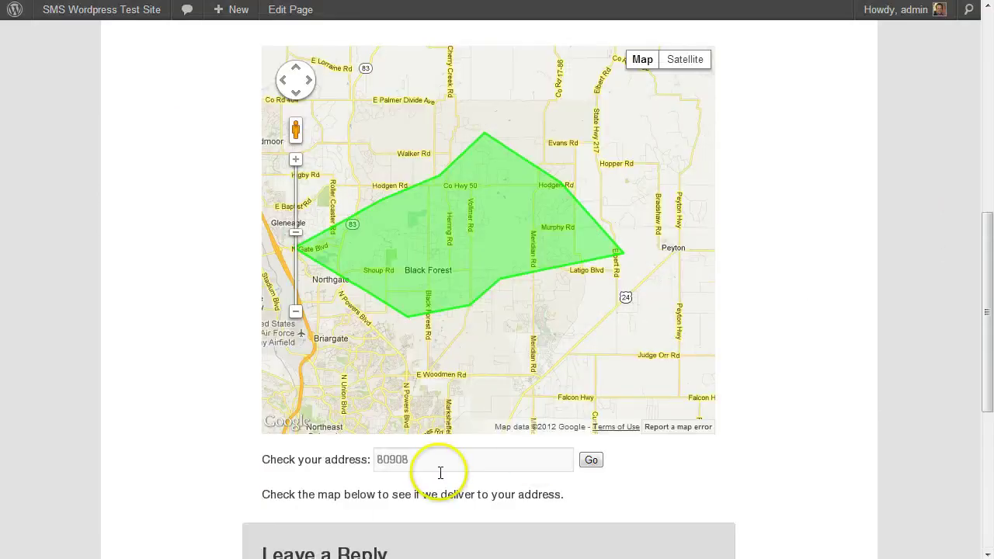
Step: Check ZIP 80922, view the Sorry page, then return twice to the Check your address page
left_click(421, 464)
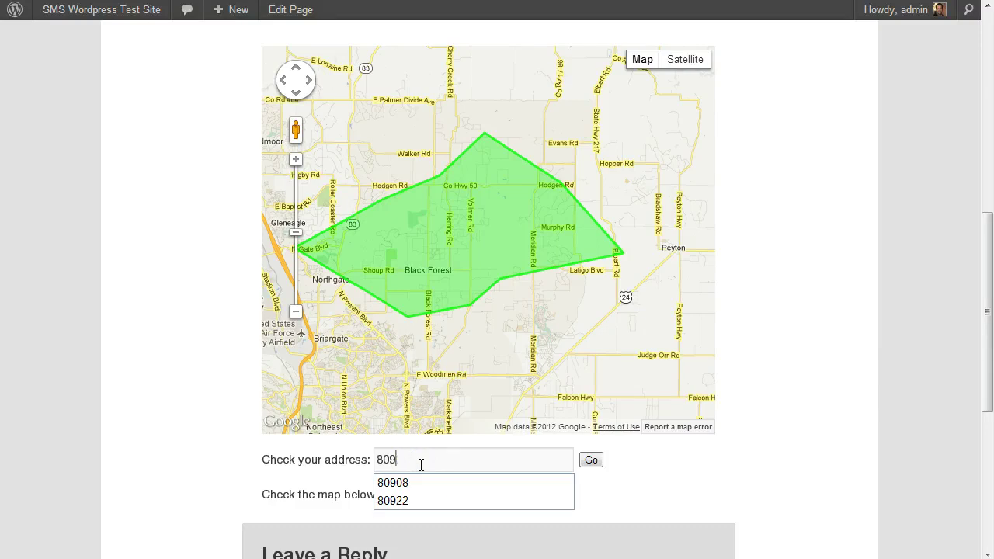
type("22")
left_click(593, 460)
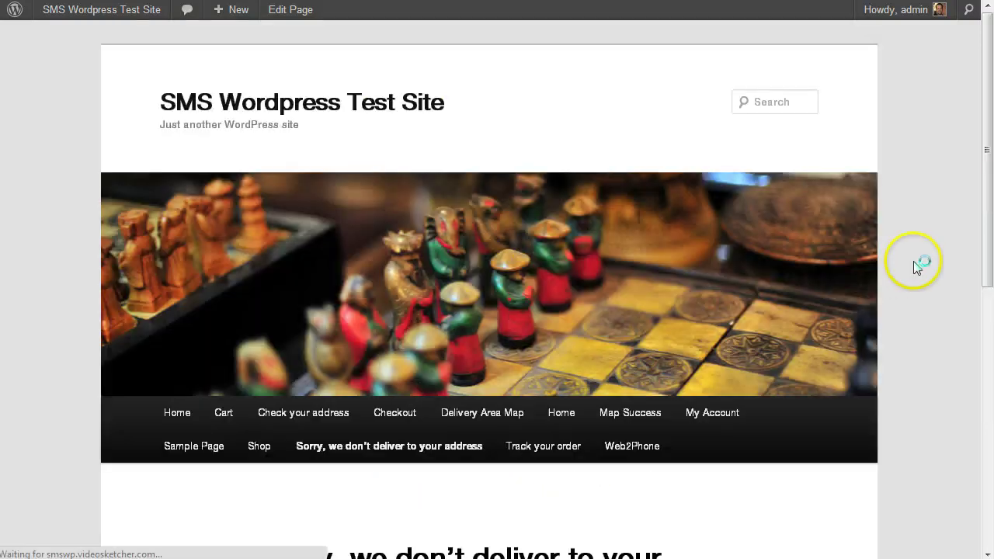
scroll(921, 266, "down", 3)
scroll(920, 261, "down", 1)
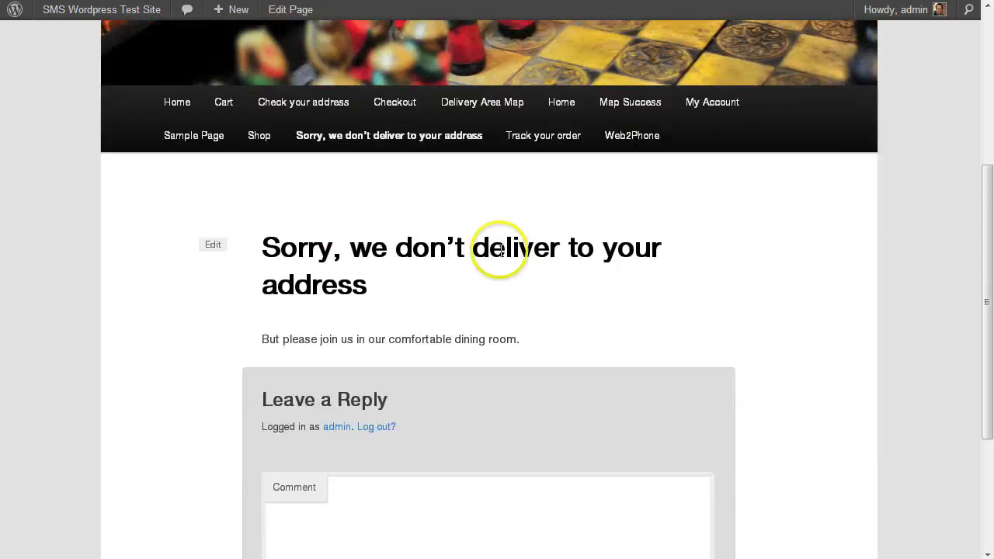
scroll(453, 333, "down", 1)
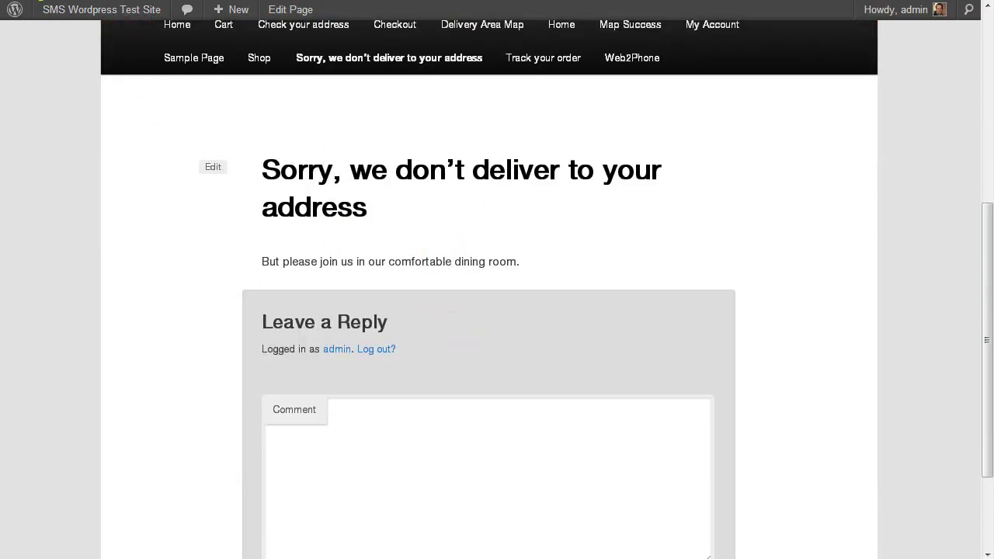
key("alt+Left")
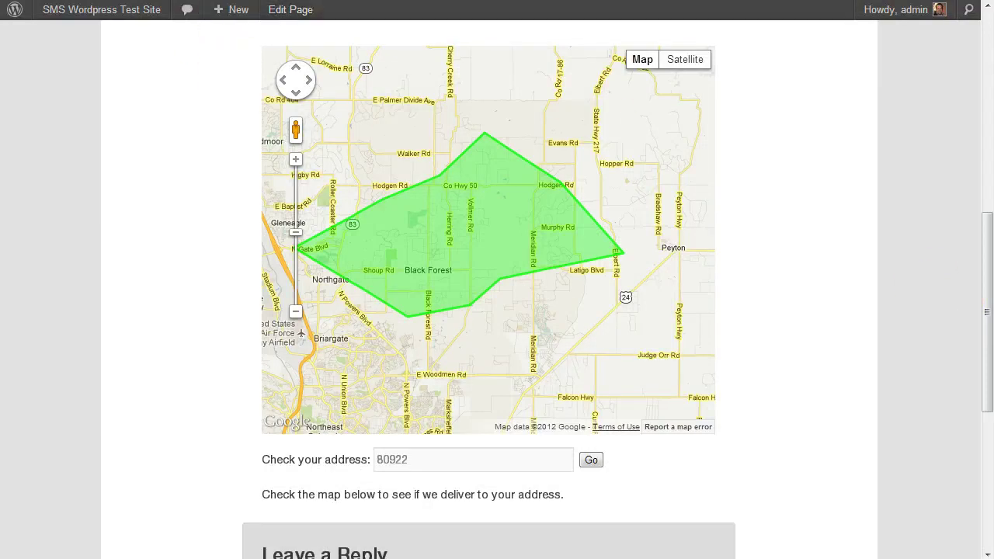
key("alt+Left")
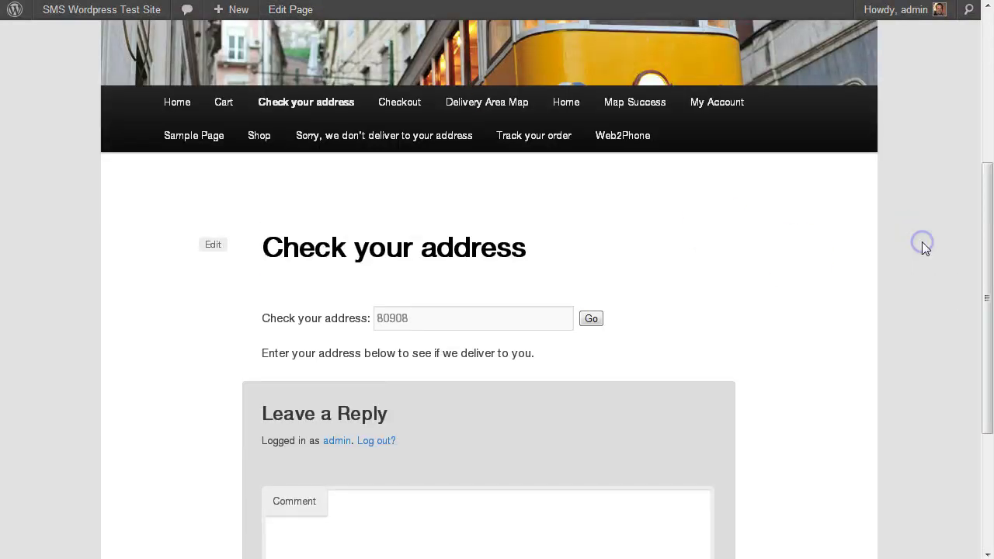
Step: Check a full 80908 street address and dismiss the in-area confirmation
scroll(924, 245, "down", 2)
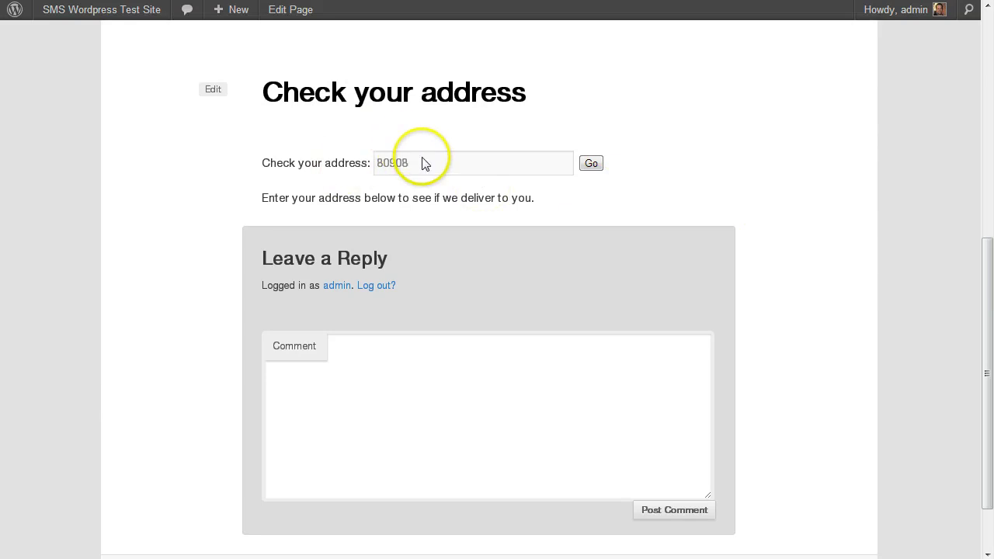
left_click(354, 163)
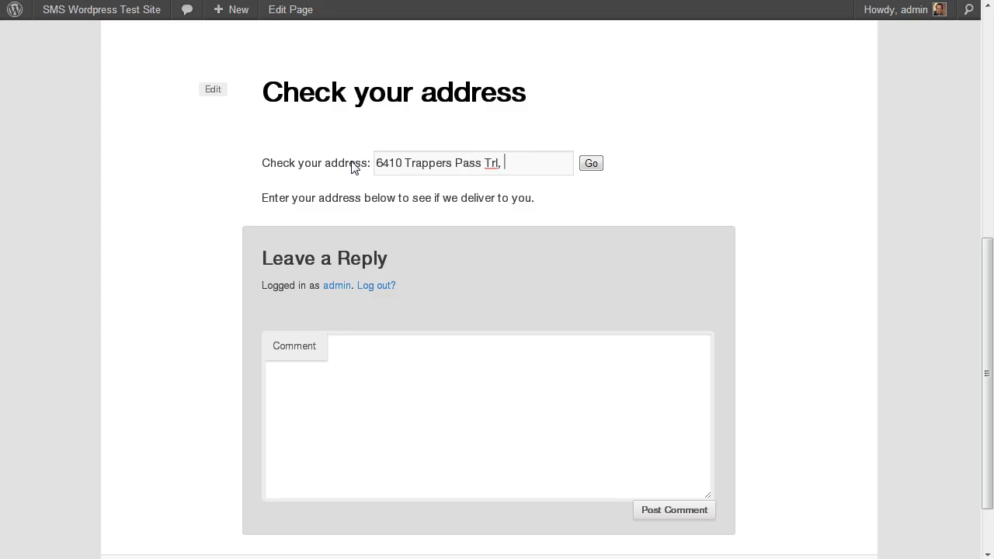
left_click(592, 165)
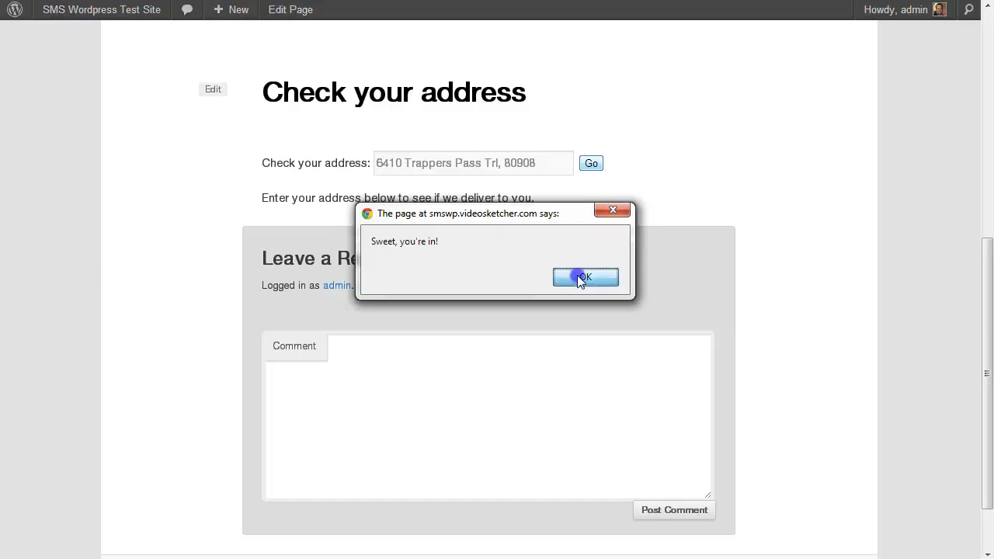
left_click(584, 277)
Step: Replace the address with ZIP 80922, check it, and dismiss the out-of-area alert
left_click(537, 162)
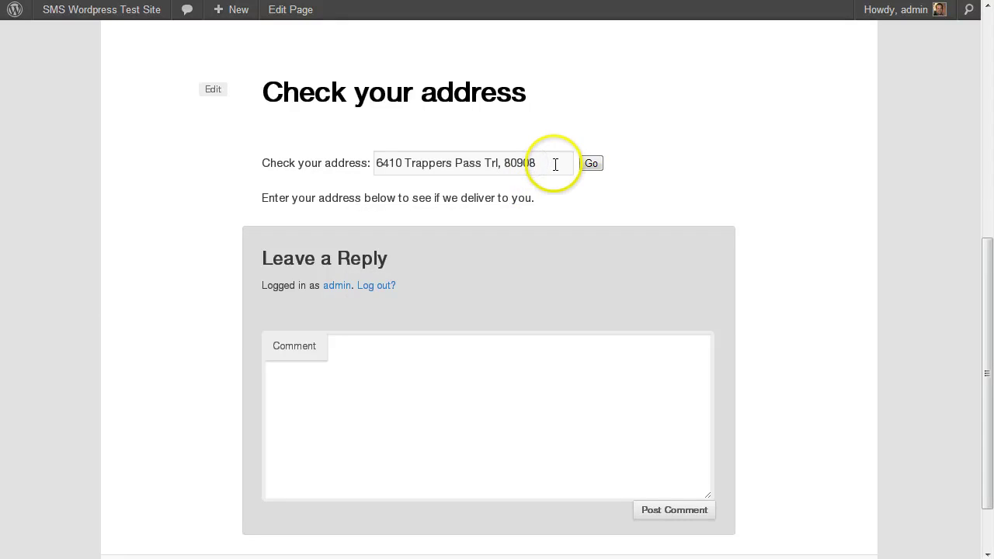
left_click_drag(554, 164, 487, 161)
left_click(535, 161)
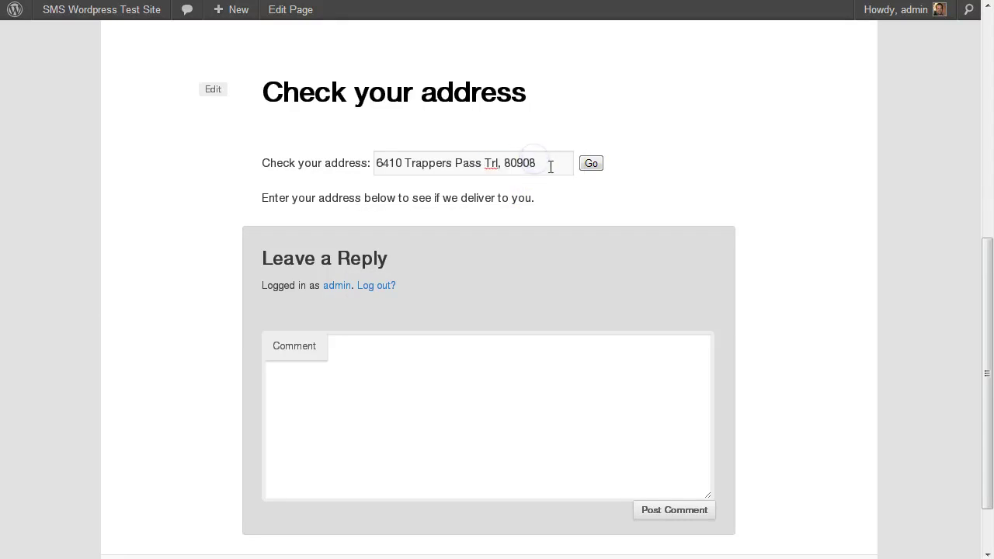
left_click_drag(548, 163, 350, 153)
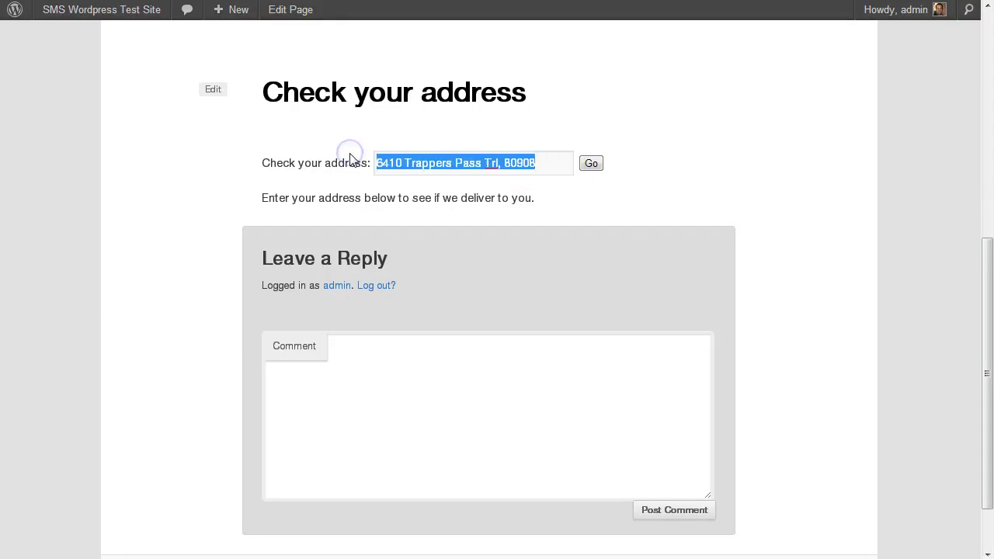
type("80908")
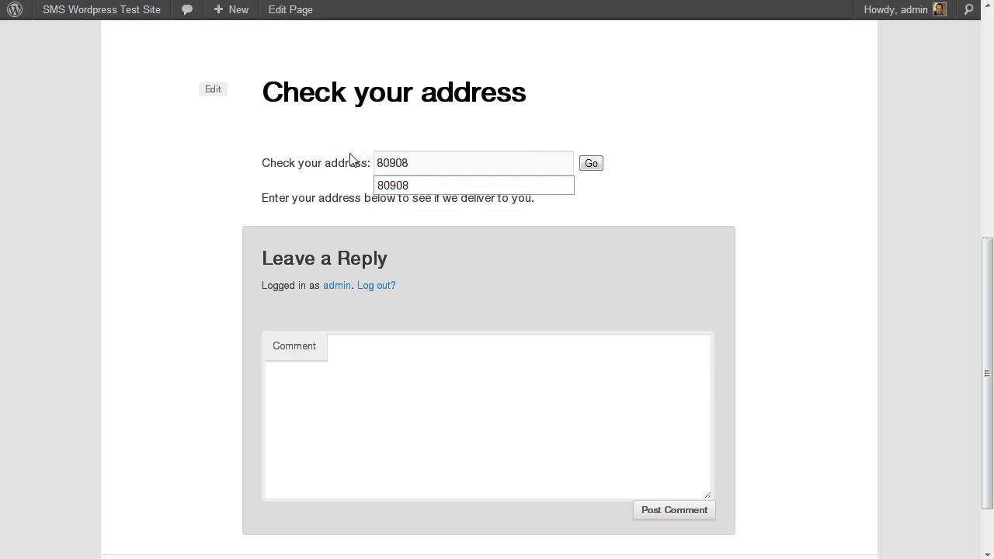
key("BackSpace")
key("BackSpace")
type("22")
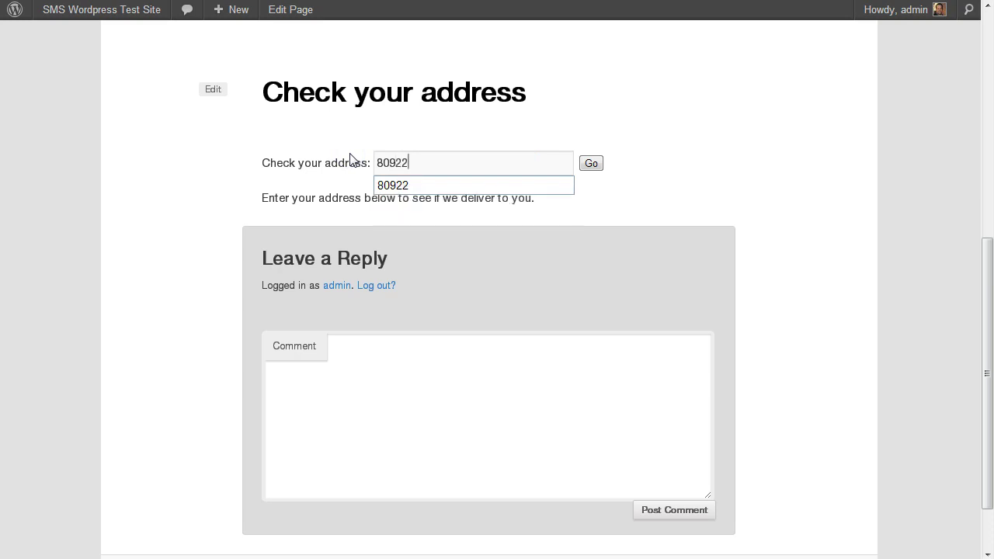
left_click(592, 164)
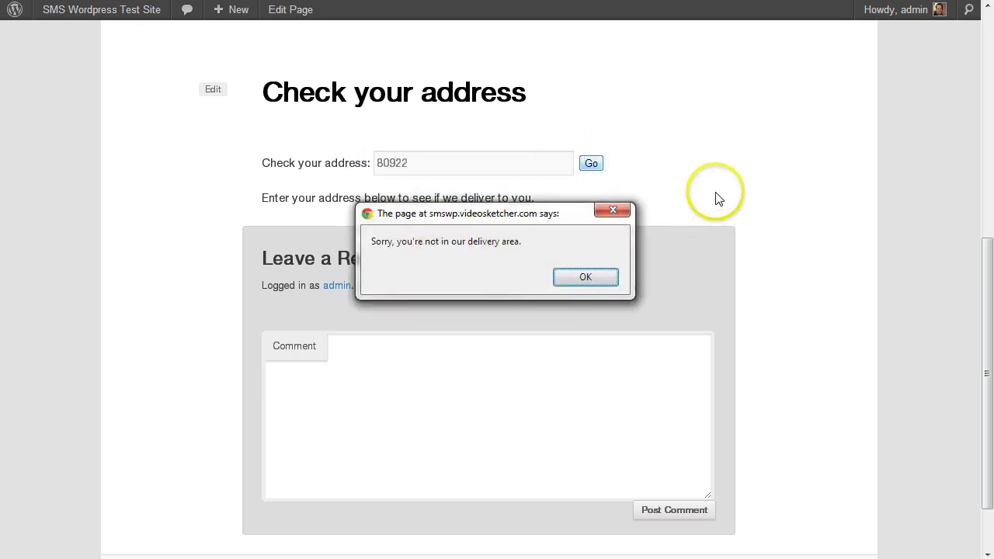
left_click(589, 278)
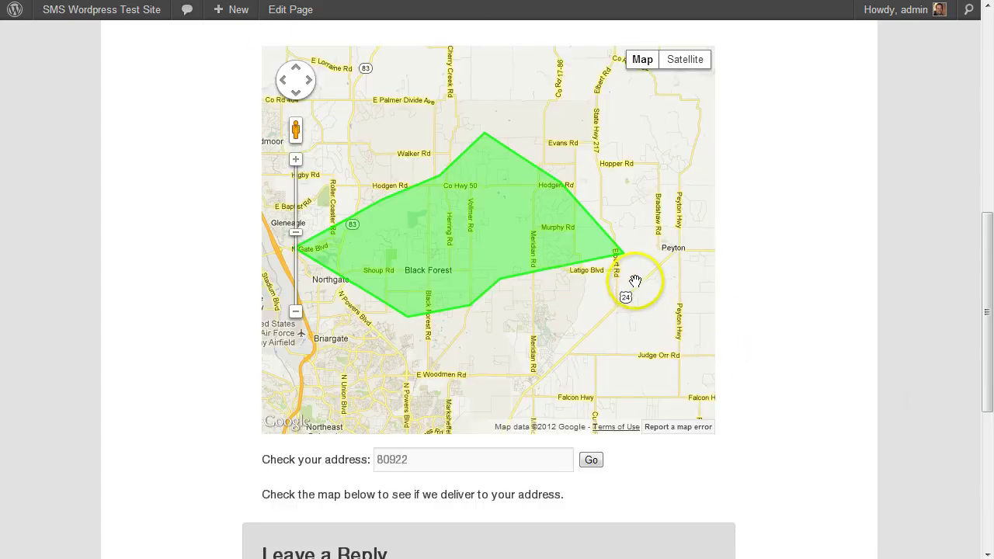
Step: Return to the Area Map list without saving and open 'Test Map – Map and Address'
mouse_move(233, 9)
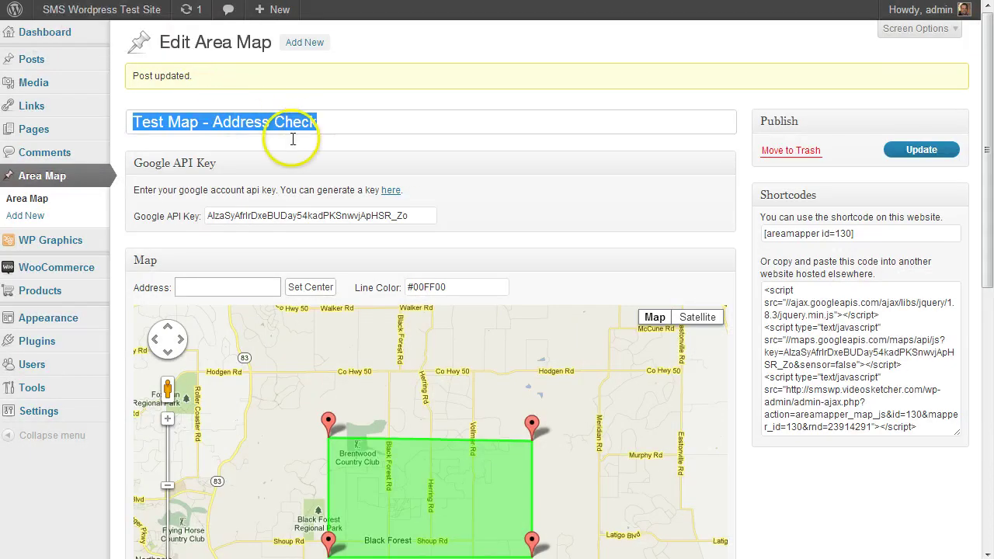
left_click_drag(984, 109, 980, 146)
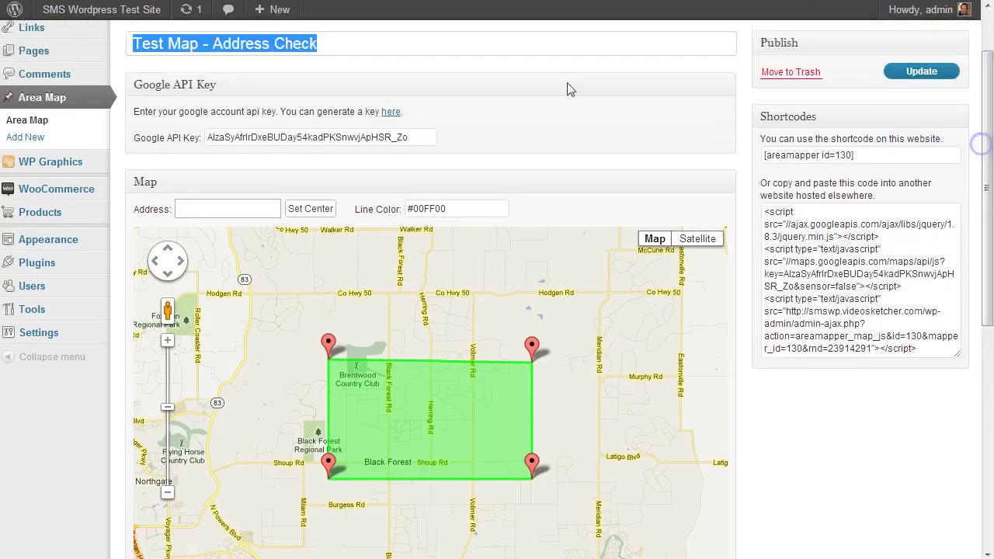
left_click(32, 120)
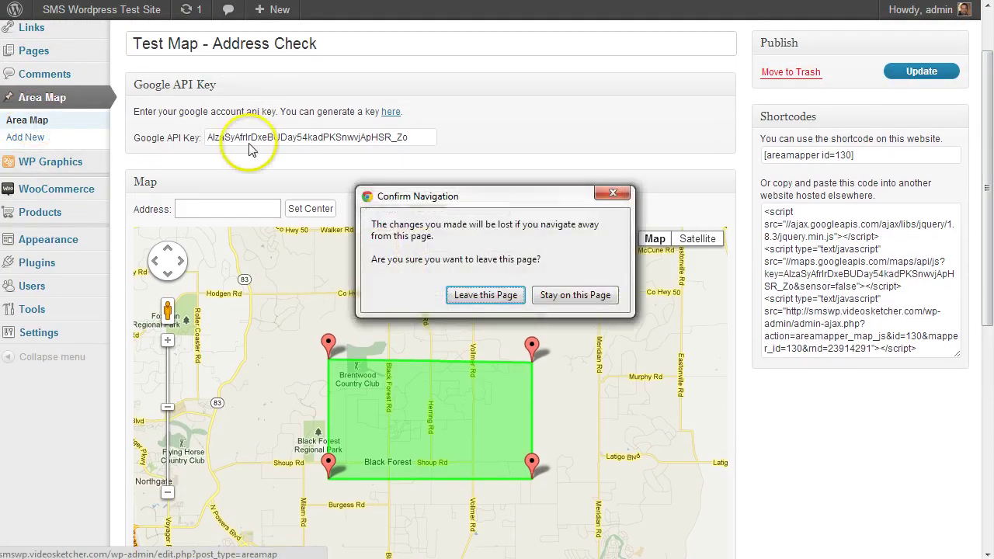
left_click(467, 295)
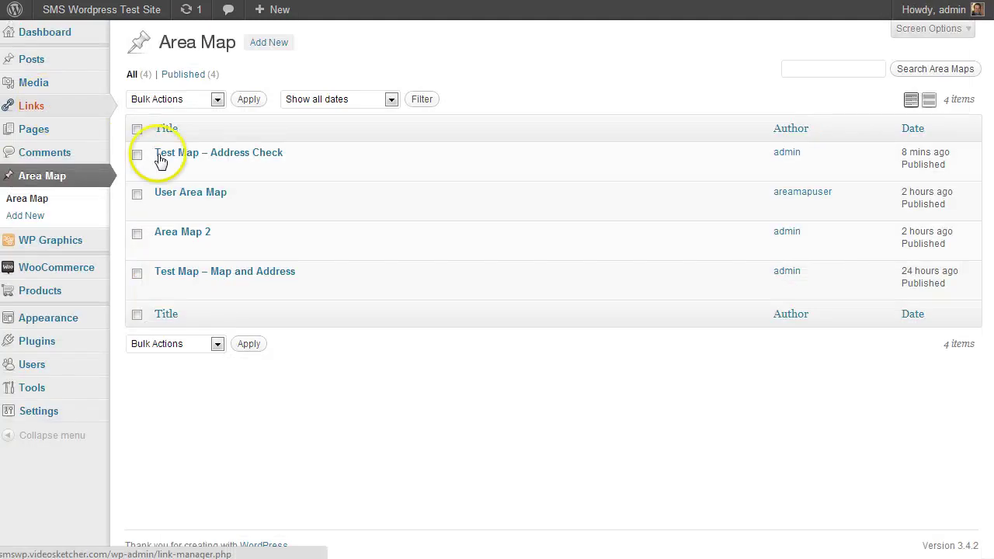
left_click(217, 276)
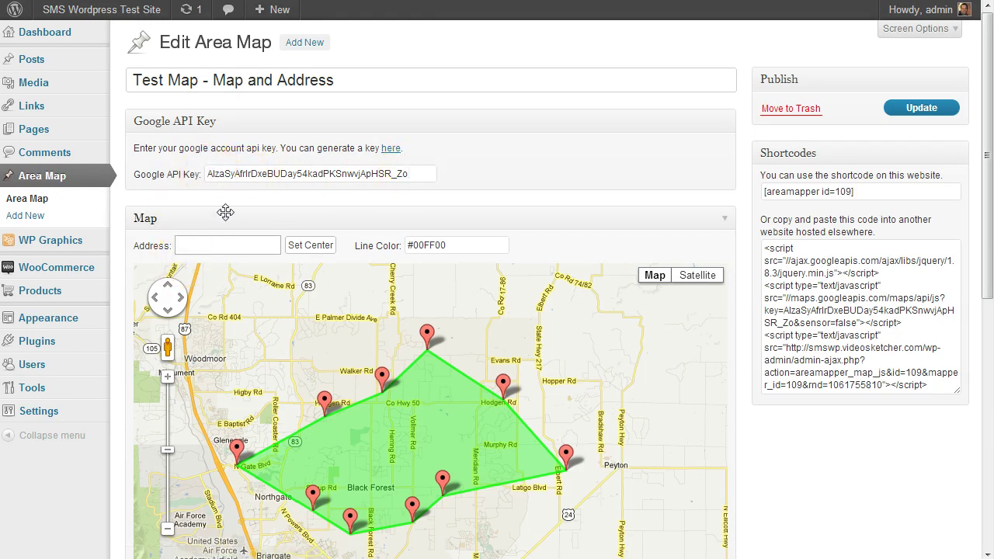
Step: Push the southeast and south vertices outward and add new northern vertices near Hopper and Cherry Creek Rd
scroll(235, 205, "down", 1)
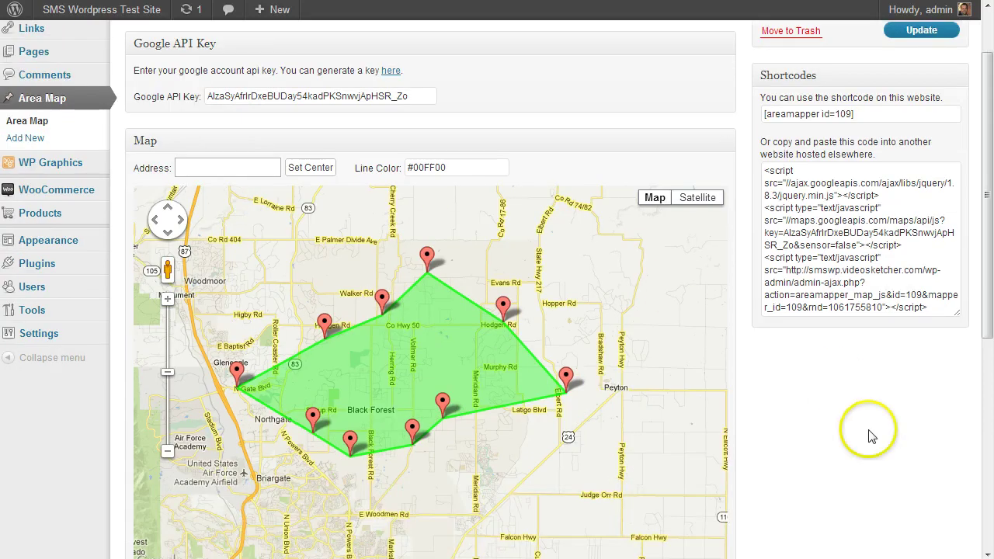
scroll(883, 458, "down", 1)
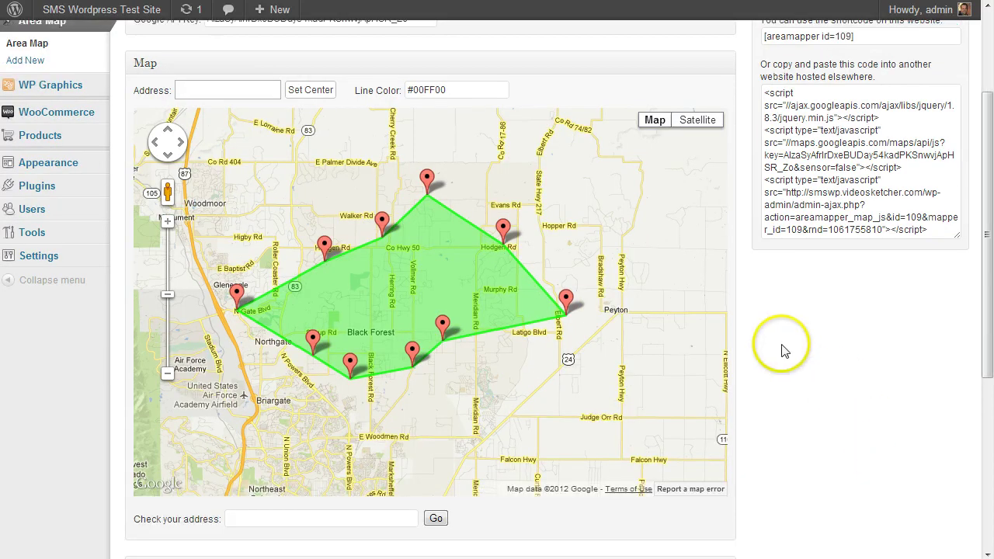
left_click_drag(442, 326, 491, 356)
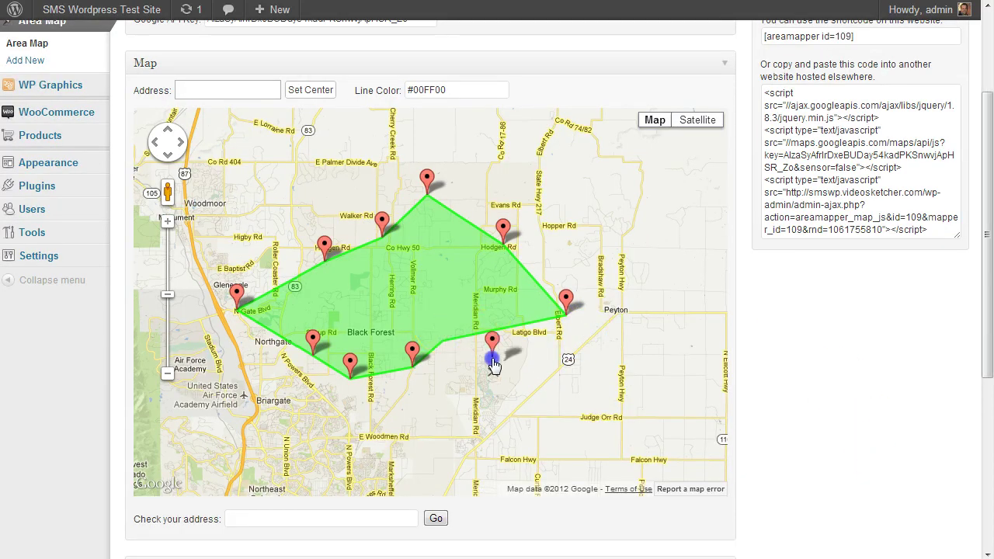
left_click_drag(410, 355, 409, 386)
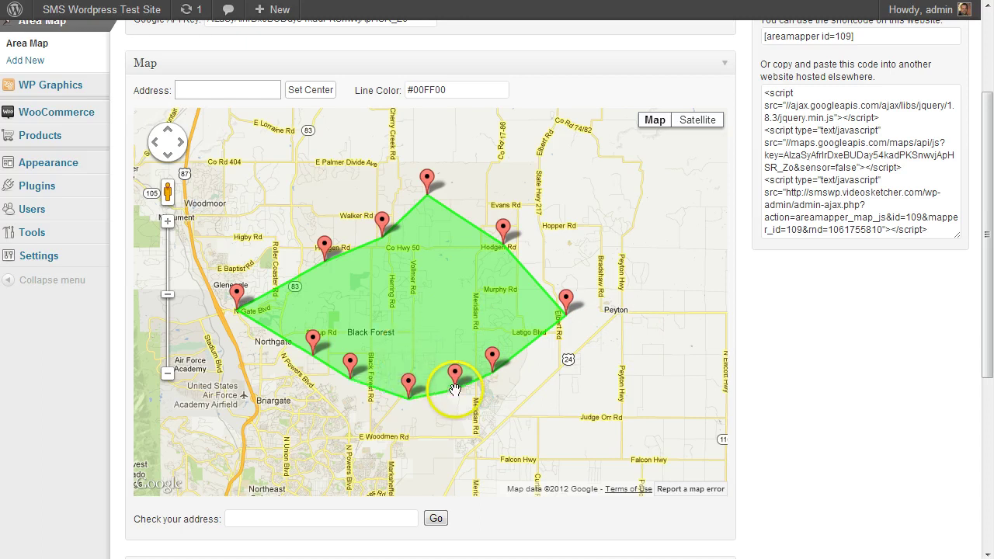
left_click(470, 412)
left_click(471, 208)
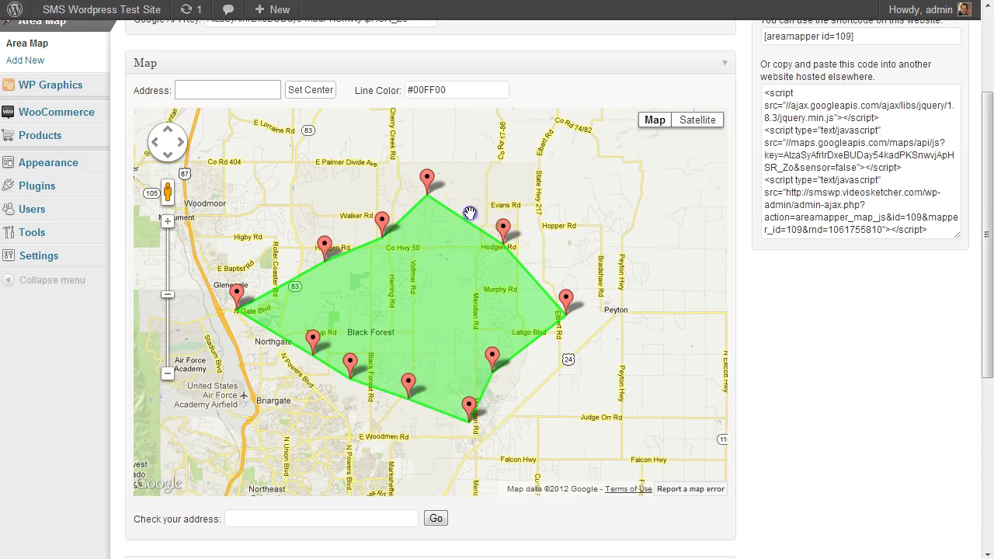
left_click_drag(470, 198, 596, 200)
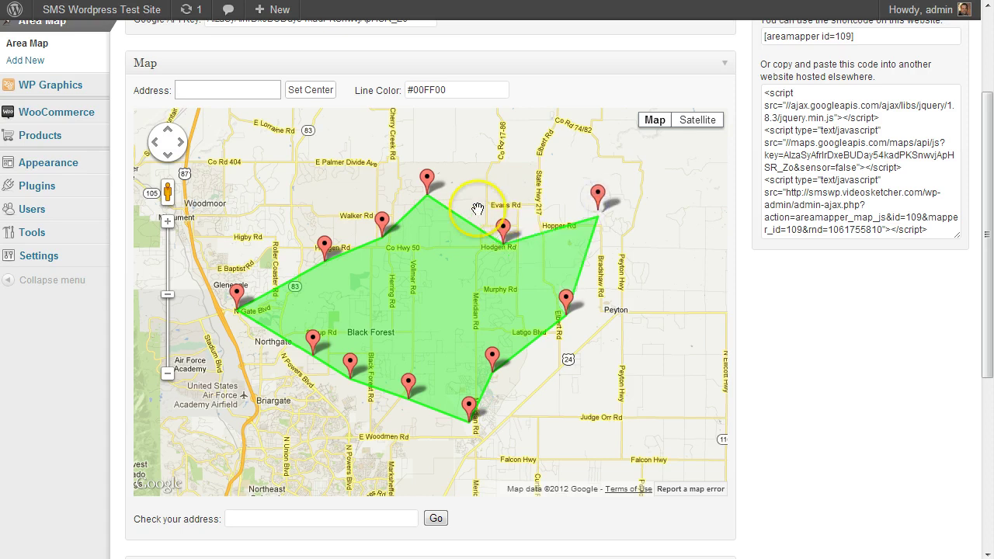
left_click(407, 209)
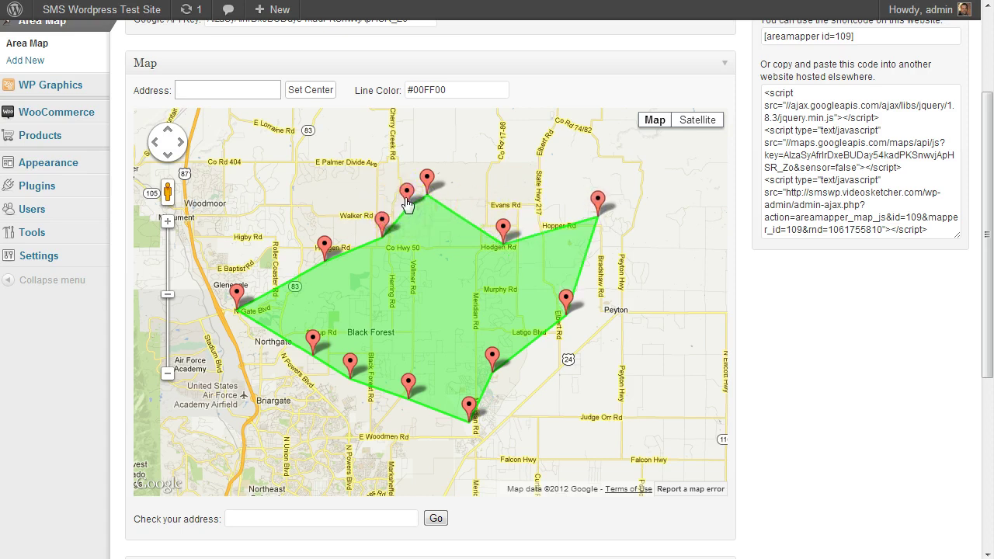
mouse_move(407, 203)
left_mouse_down()
mouse_move(340, 156)
mouse_move(353, 194)
mouse_move(410, 196)
left_mouse_up()
left_click(429, 295)
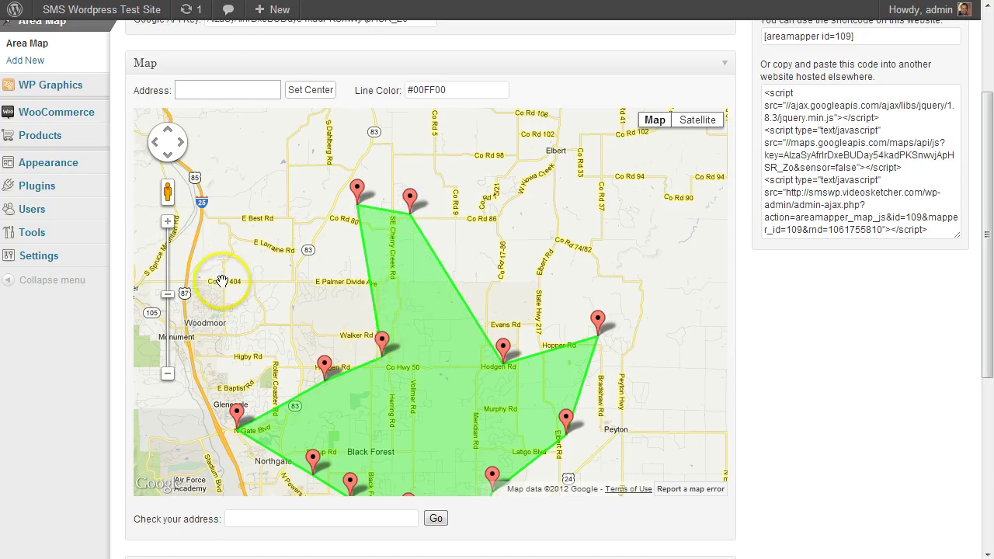
Step: Move the top-left vertex up to Castle Rock, shift Monument vertex, add a western-edge vertex
left_click_drag(222, 277, 322, 280)
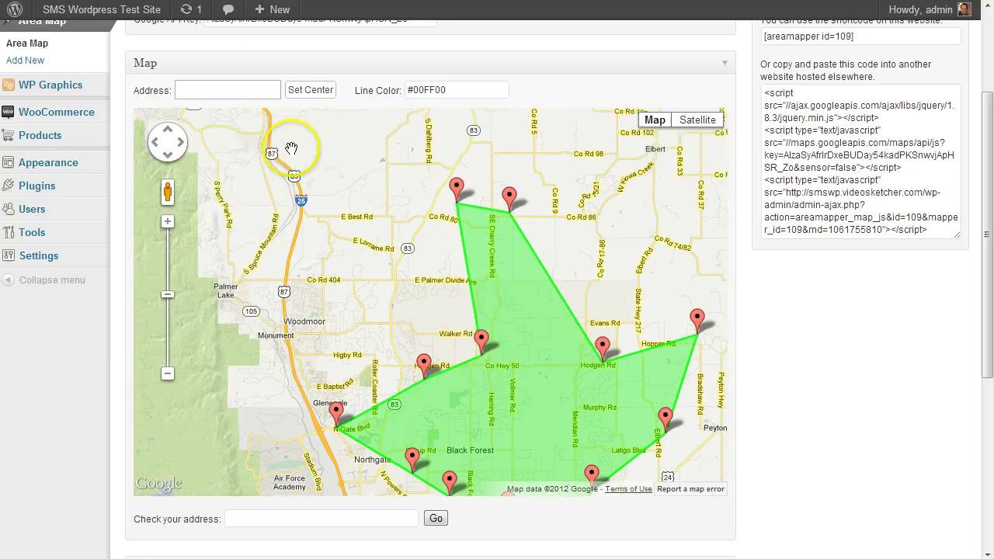
mouse_move(455, 195)
left_mouse_down()
mouse_move(255, 145)
mouse_move(244, 198)
left_mouse_up()
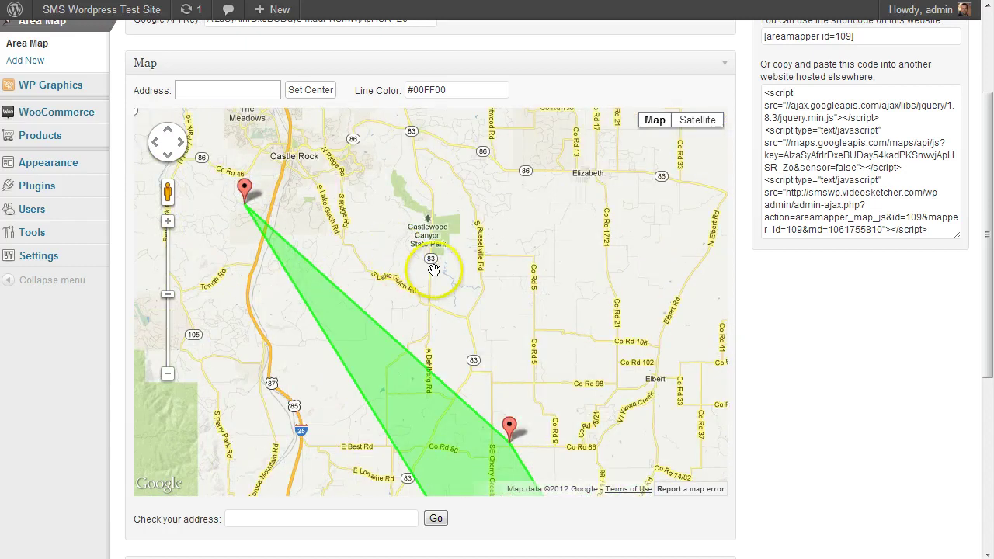
scroll(435, 266, "down", 1)
left_click_drag(366, 390, 345, 417)
left_click(342, 242)
mouse_move(342, 242)
left_mouse_down()
mouse_move(332, 316)
mouse_move(318, 315)
left_mouse_up()
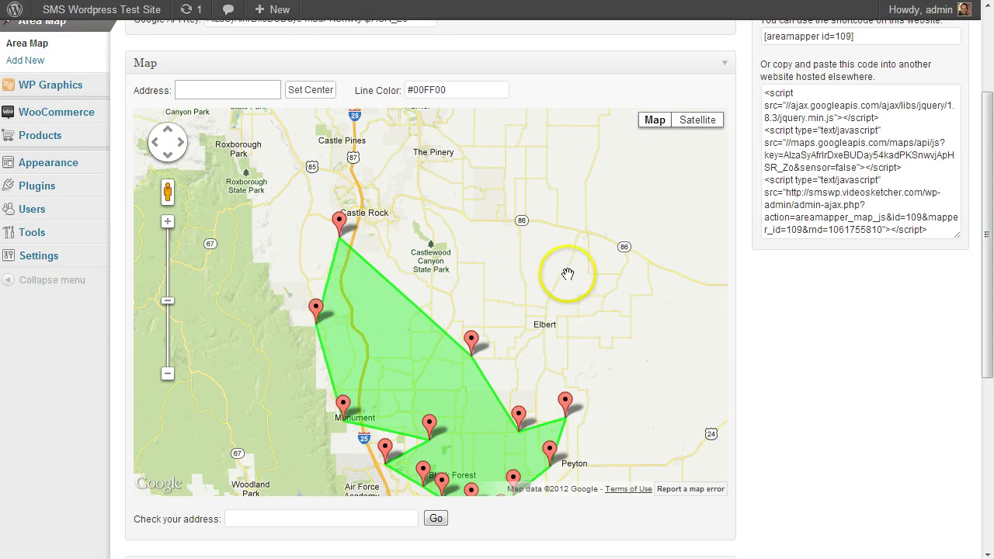
scroll(833, 386, "down", 1)
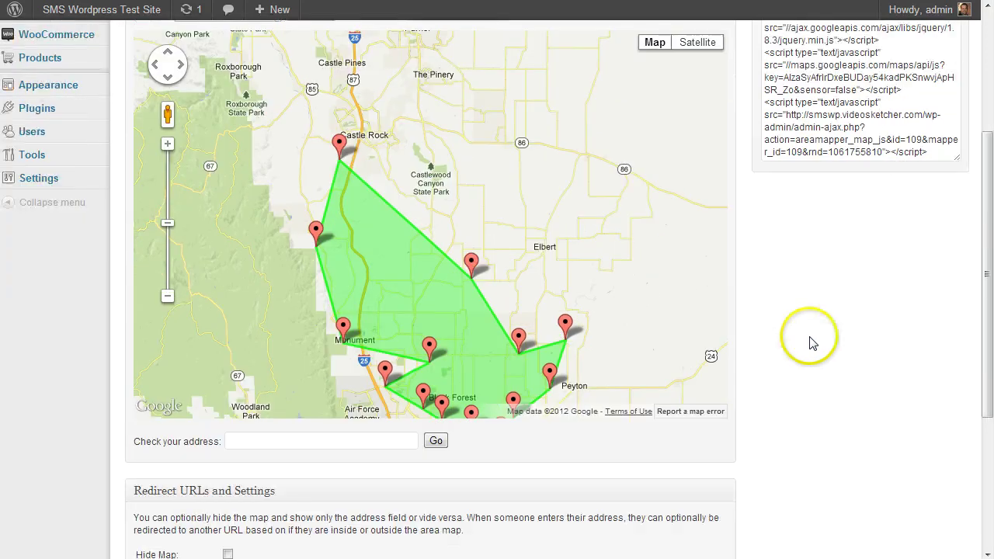
left_click_drag(536, 221, 548, 151)
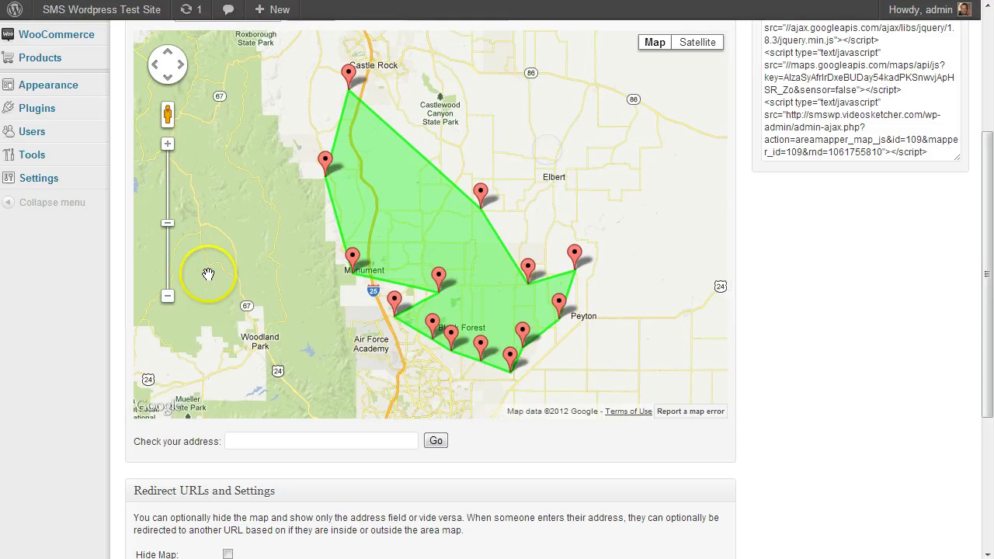
left_click(167, 296)
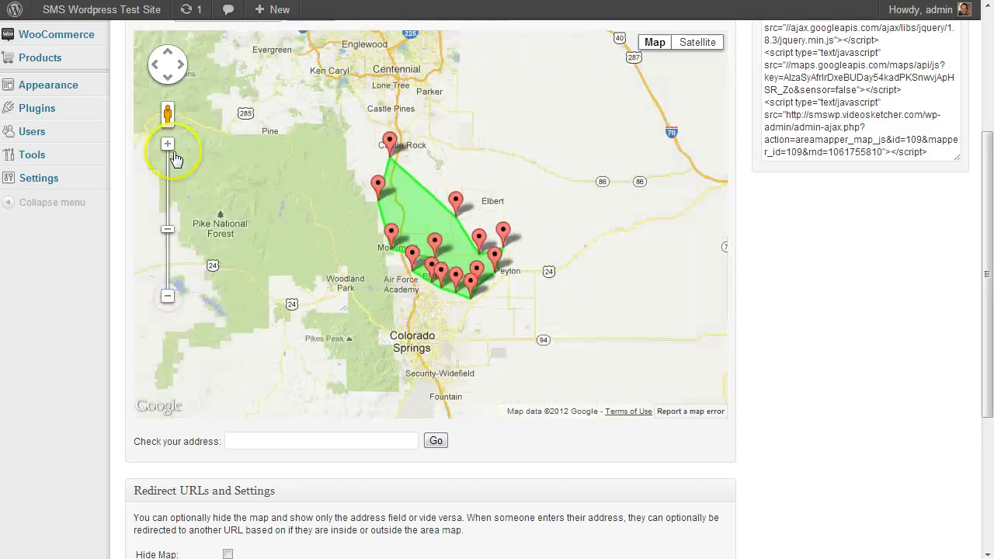
left_click(168, 146)
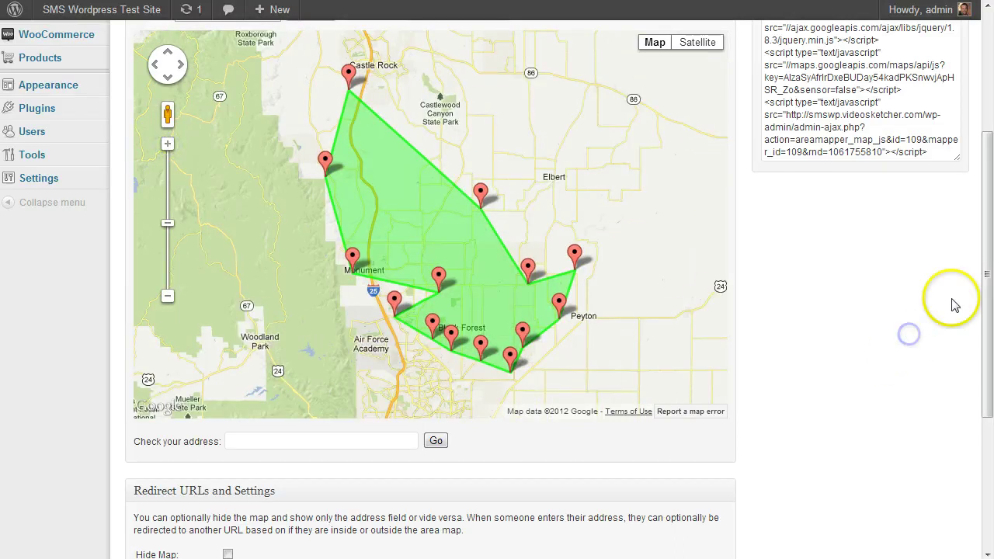
left_click_drag(990, 267, 989, 155)
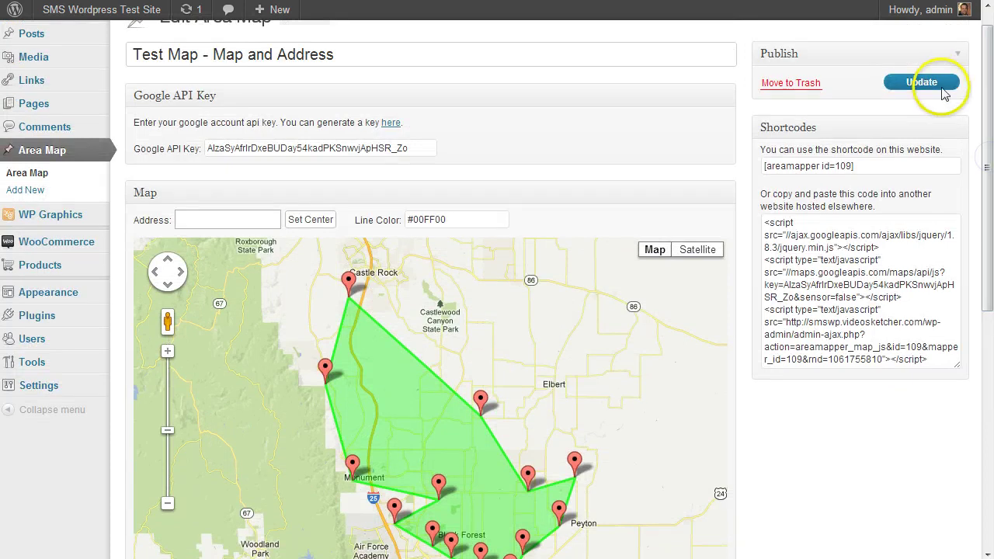
Step: Set the polygon line colour to #0000FF and update the area map
left_click(426, 219)
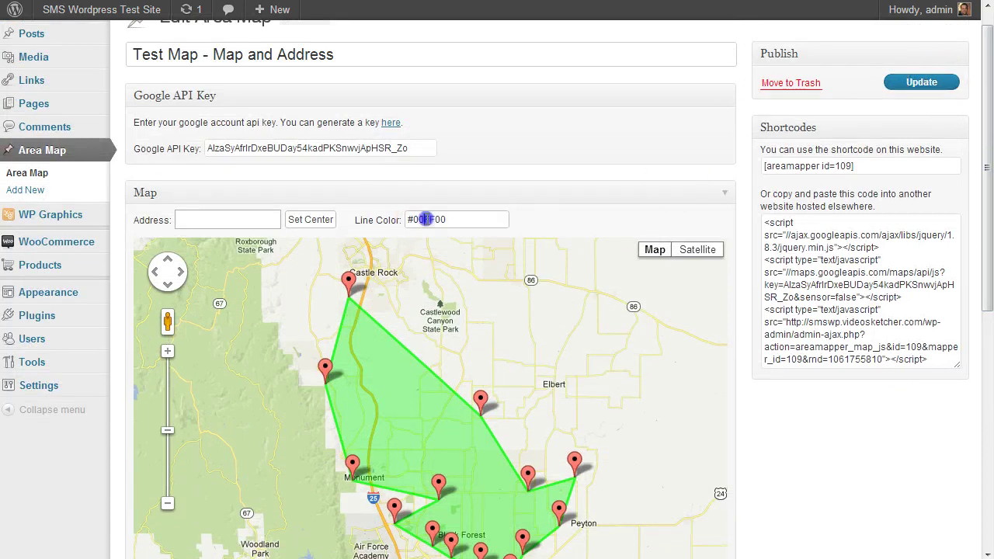
type("#0000FF")
left_click(891, 433)
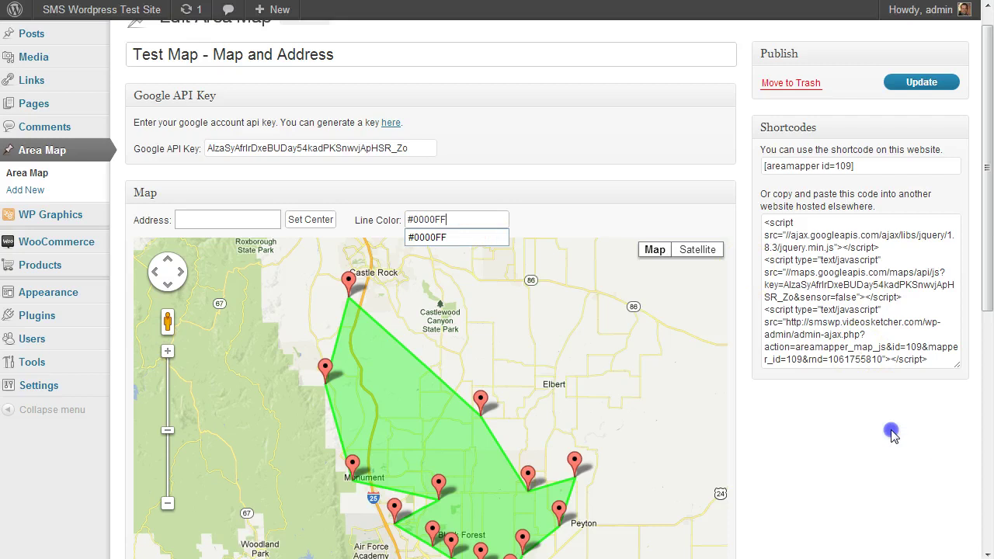
left_click(921, 83)
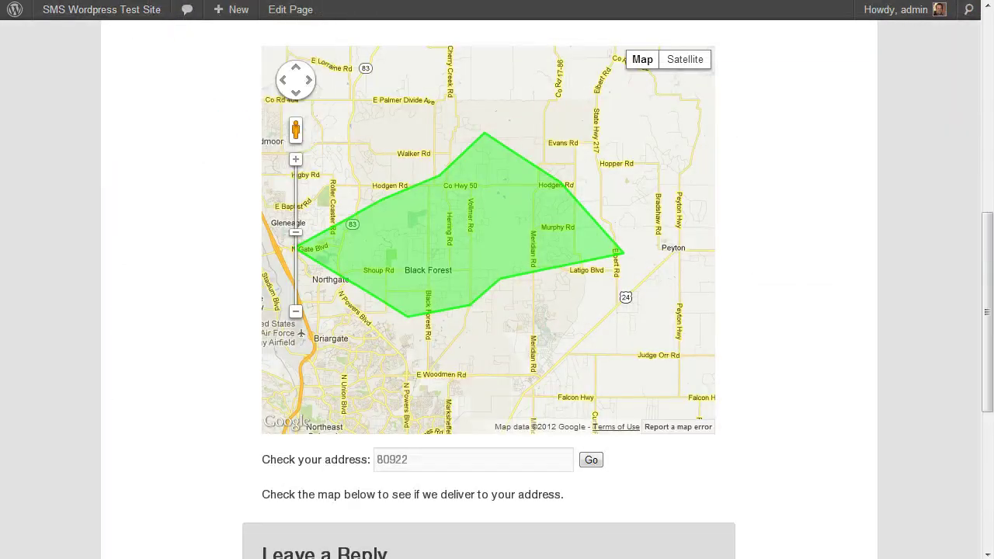
Step: View the live map's enlarged blue polygon, then switch back to the Edit Area Map tab
left_click(610, 233)
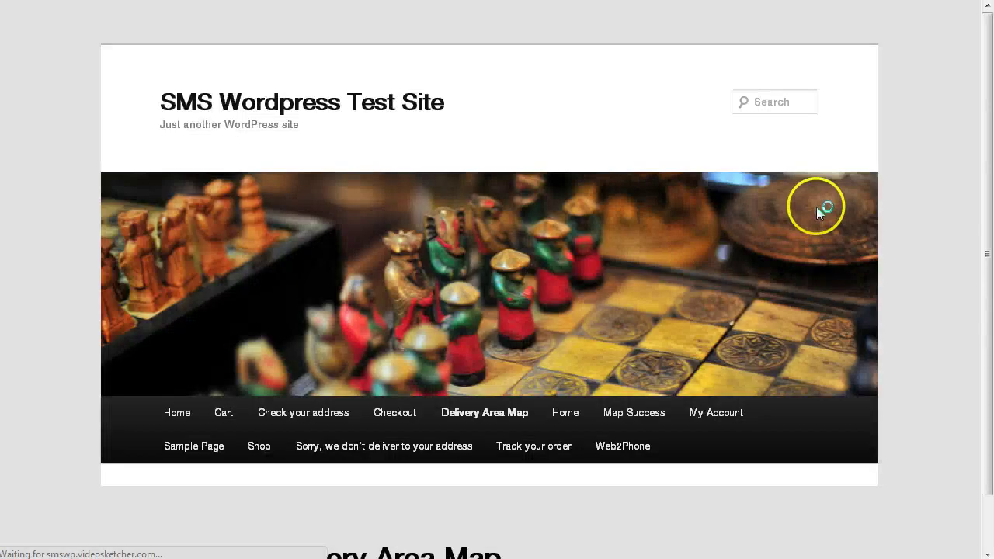
scroll(919, 178, "down", 1)
scroll(611, 240, "up", 1)
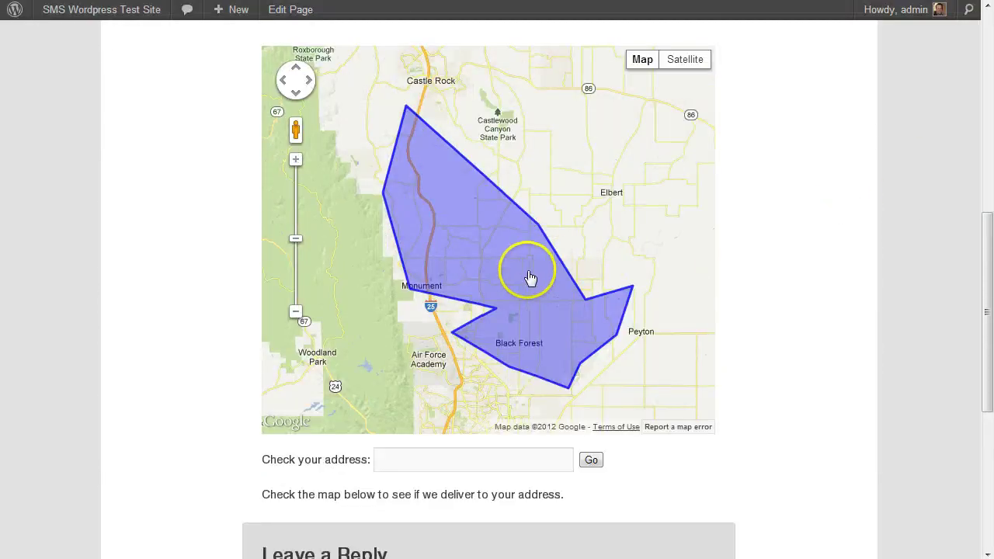
scroll(500, 239, "up", 1)
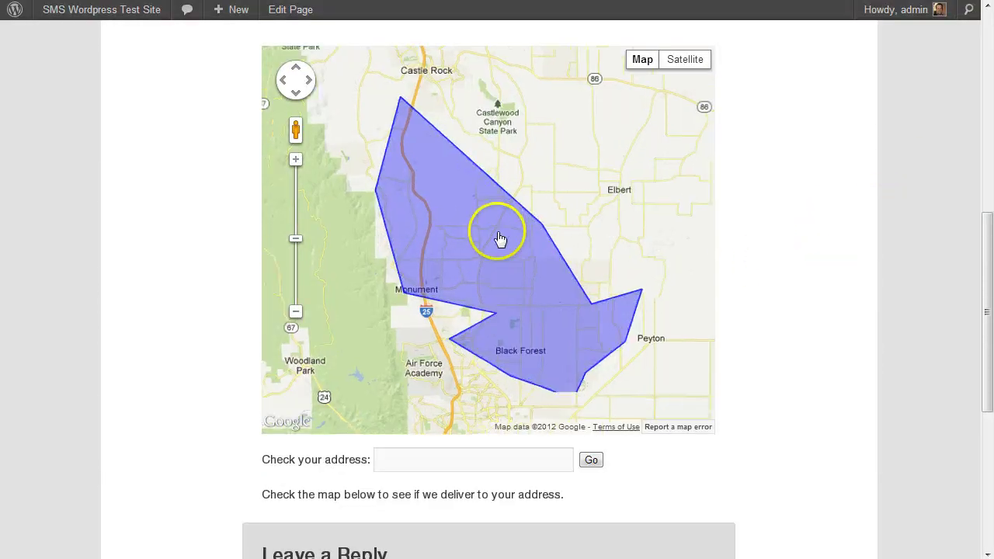
scroll(500, 238, "down", 1)
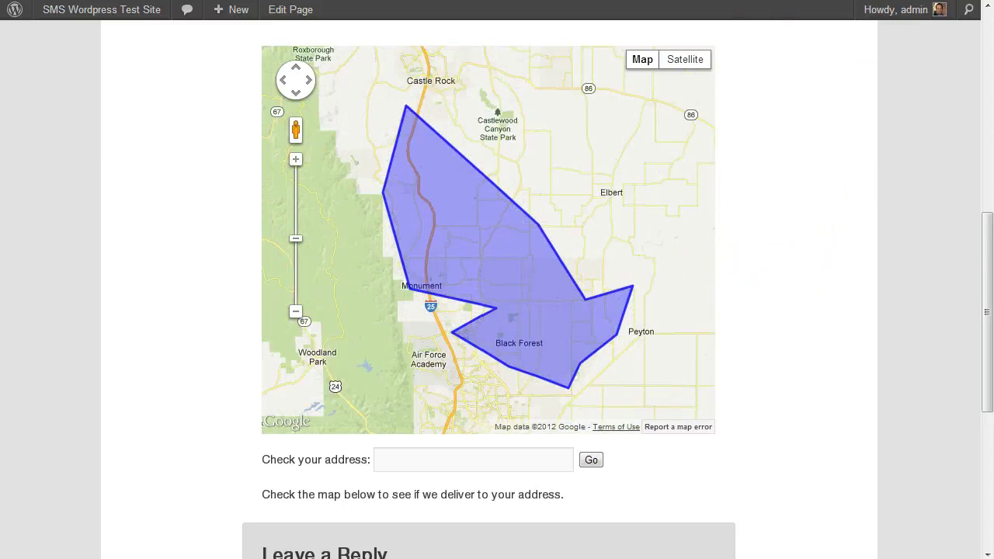
key("ctrl+Tab")
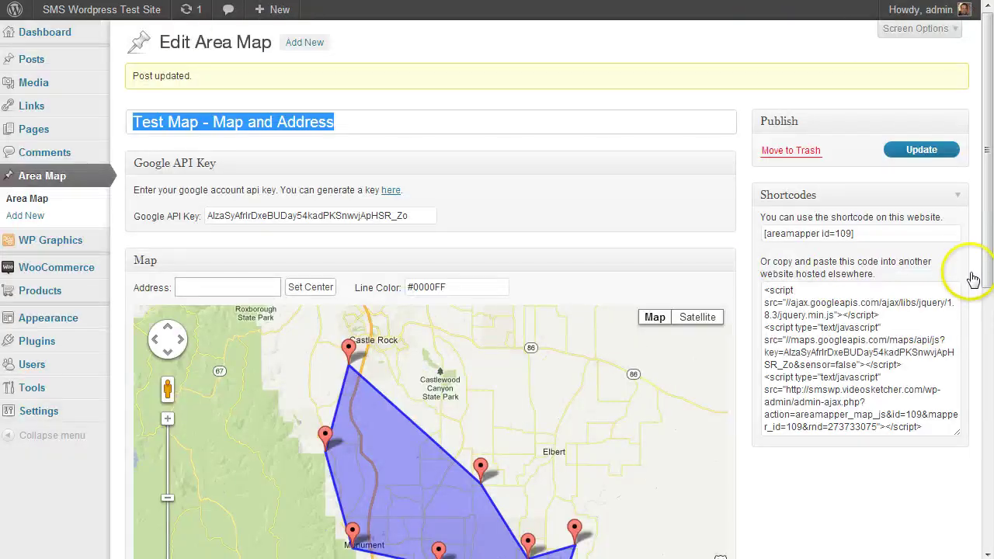
Step: Review the Success URL and HTML messages, disable both Redirect On options, and update the map
left_click_drag(984, 321, 966, 472)
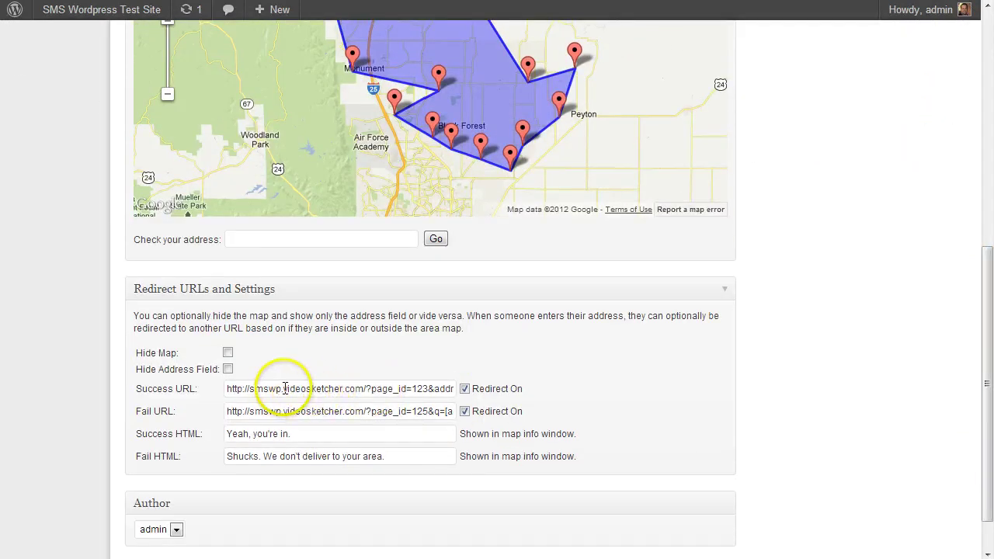
left_click(395, 388)
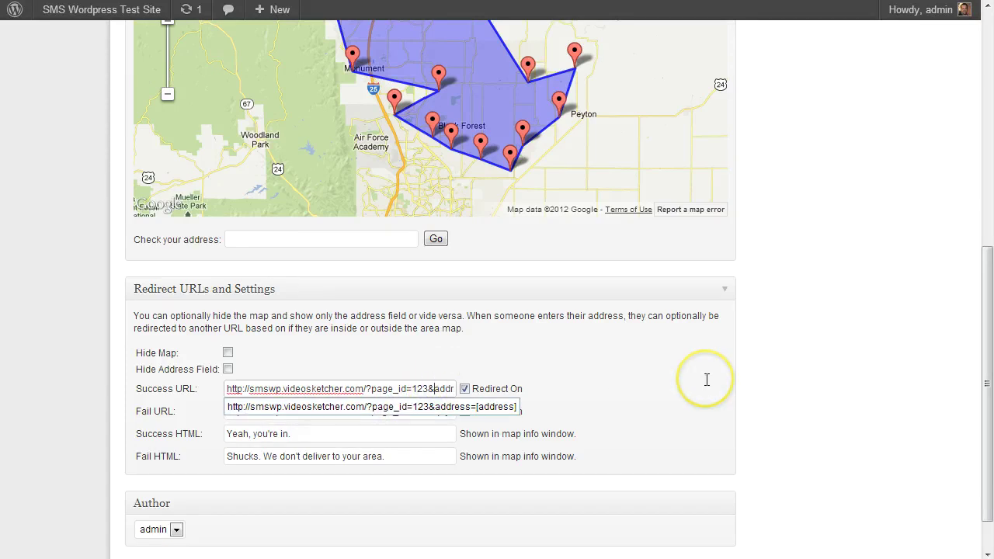
key("End")
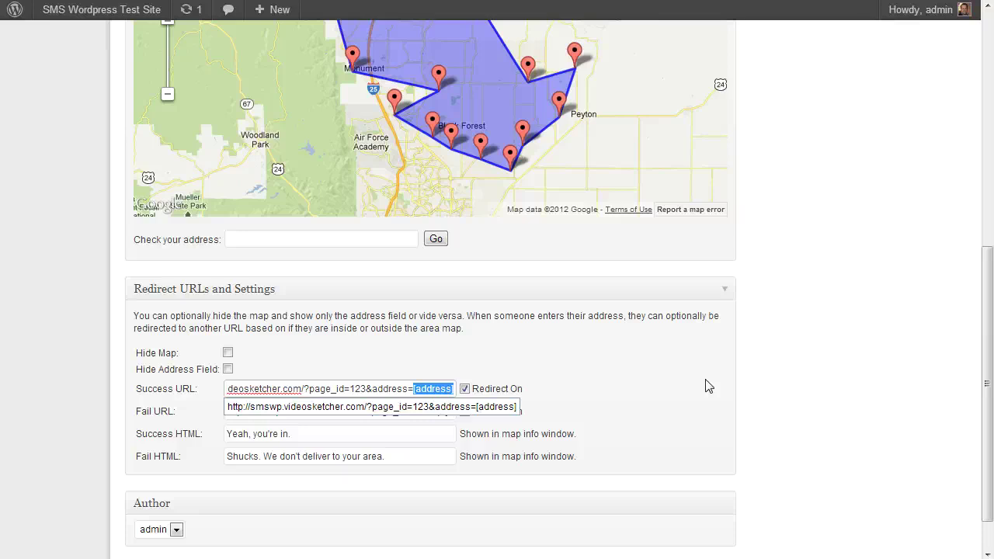
left_click(802, 390)
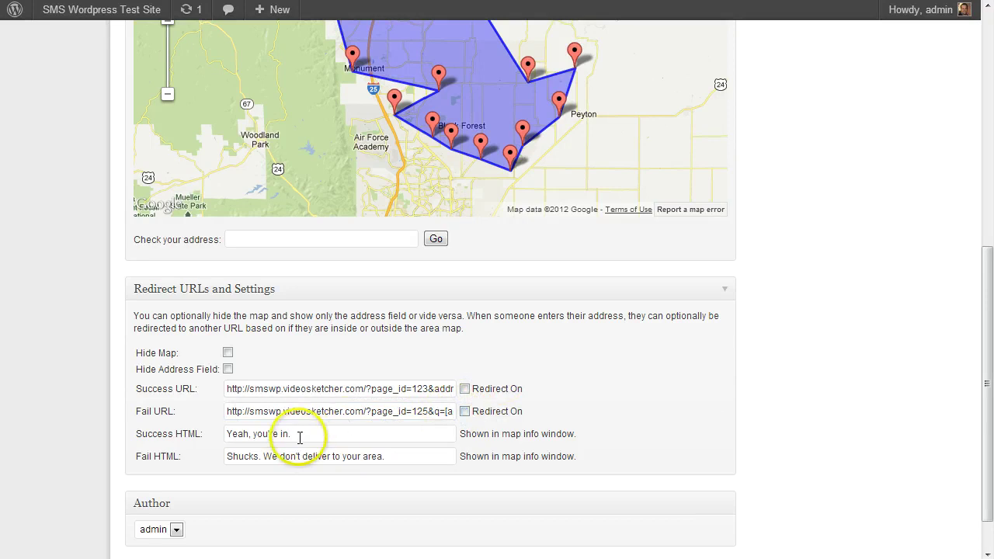
left_click(196, 434)
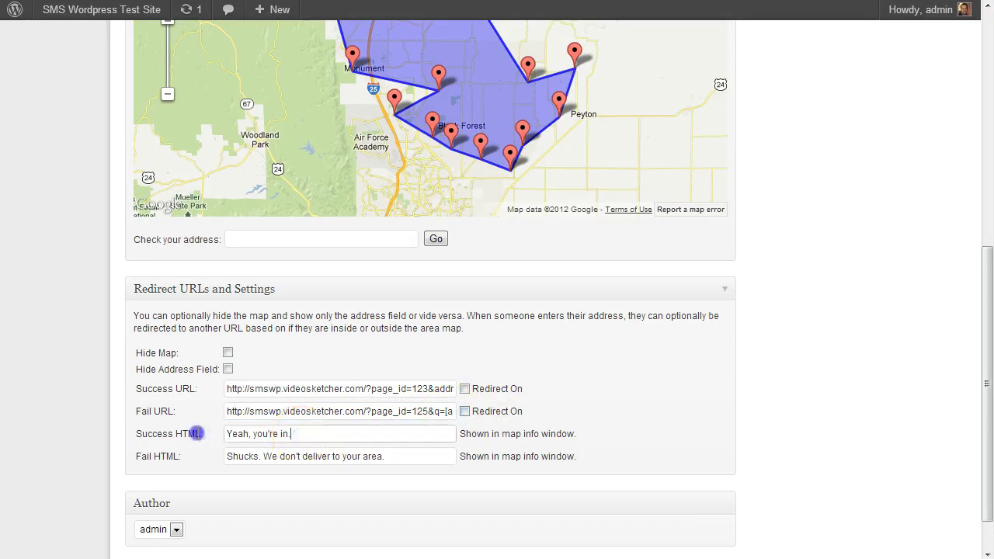
left_click(388, 457)
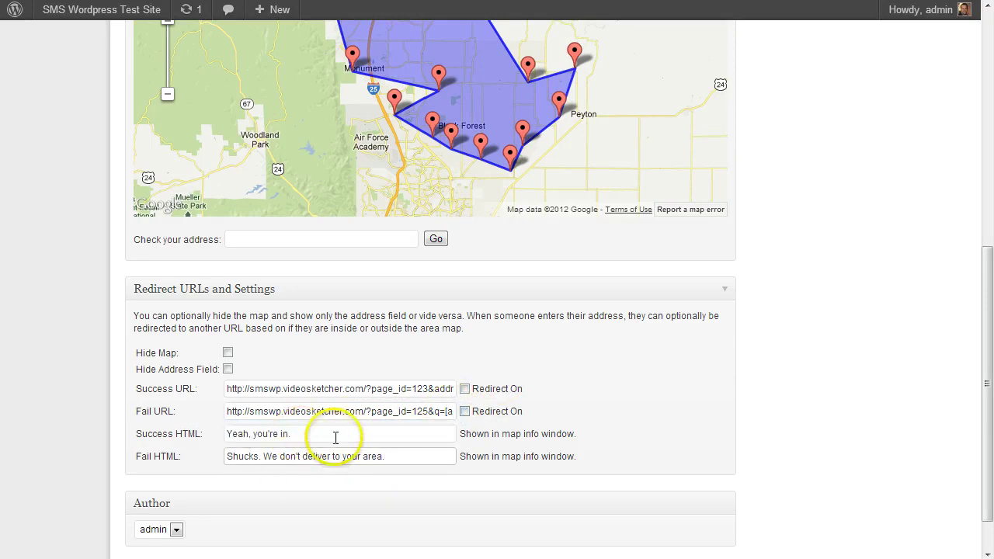
left_click_drag(987, 337, 989, 4)
left_click(922, 150)
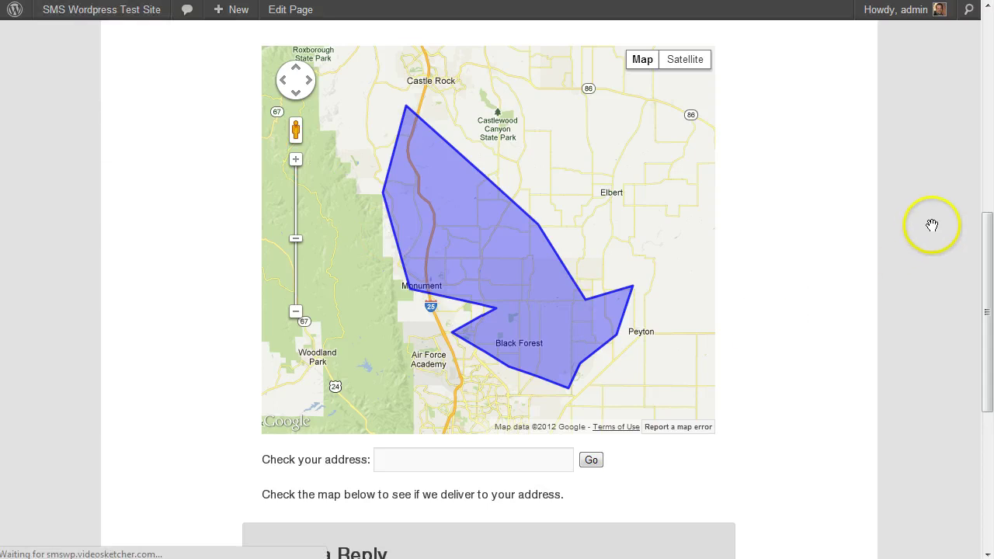
Step: Check ZIP 80908 on the live map and confirm it falls inside the area
scroll(936, 230, "down", 7)
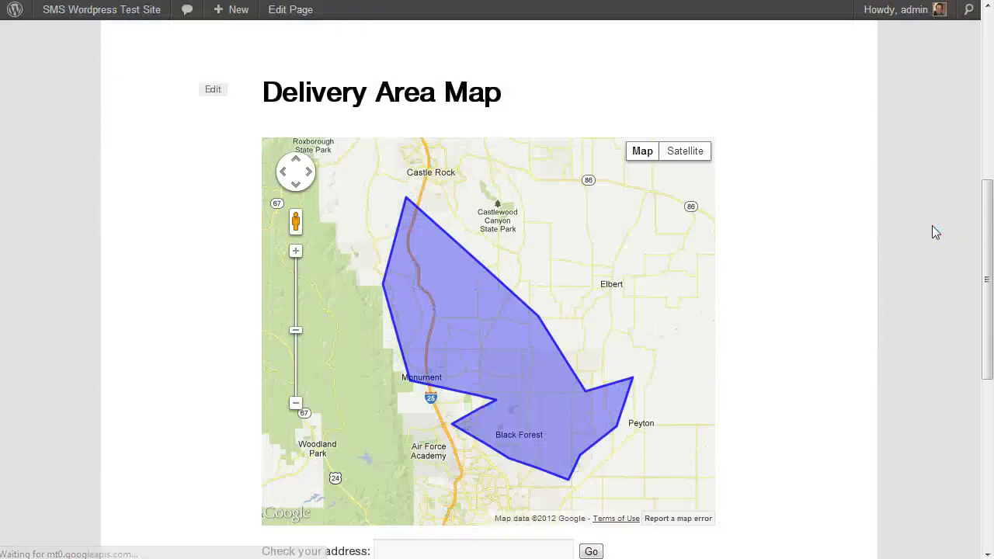
left_click(426, 482)
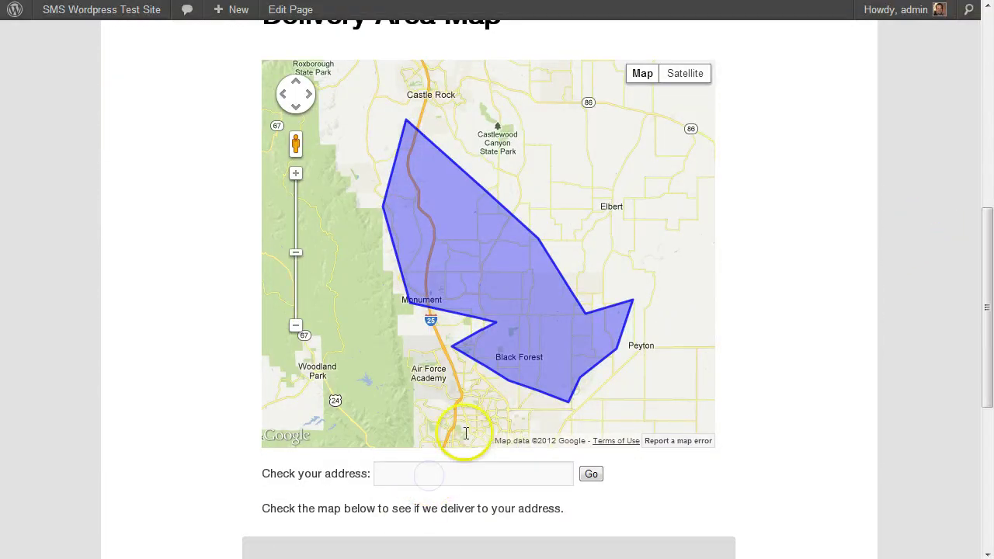
type("80908")
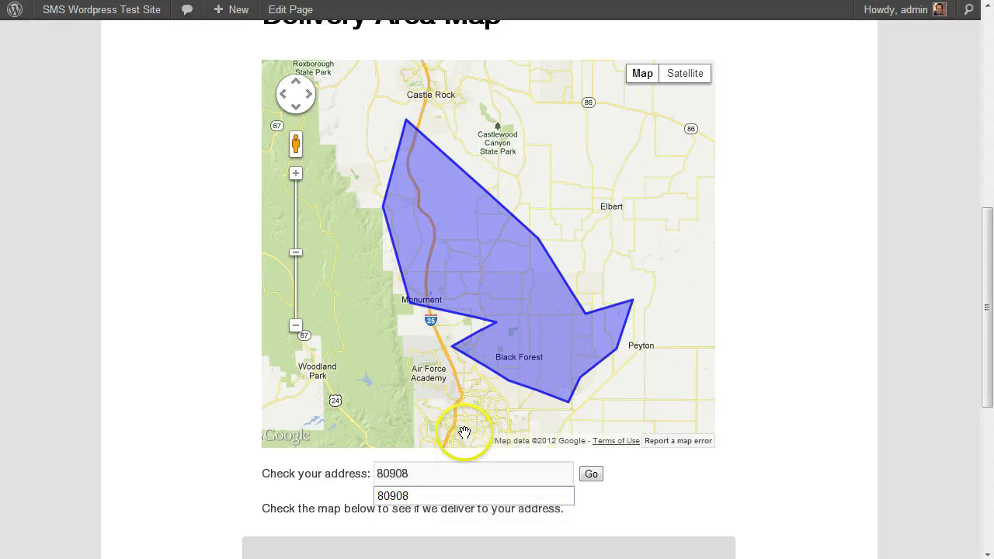
left_click(591, 473)
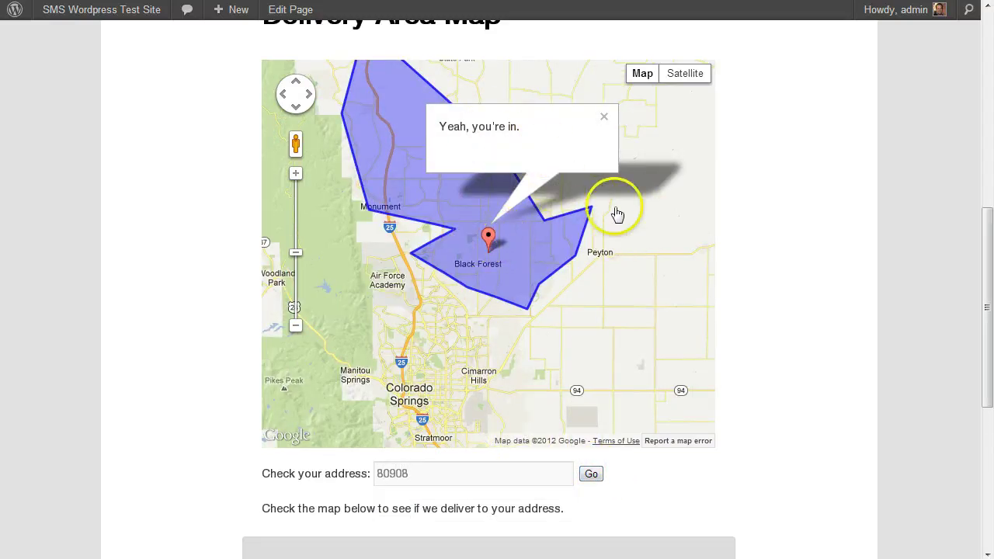
left_click_drag(649, 177, 635, 218)
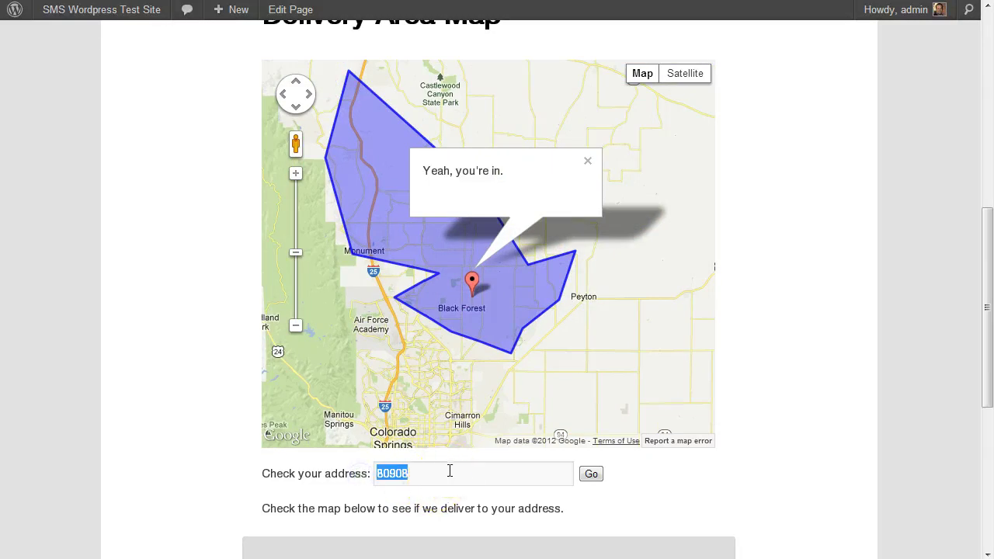
Step: Check 'shoup and black forest rd' as inside the area and close the result bubbles
left_click(432, 474)
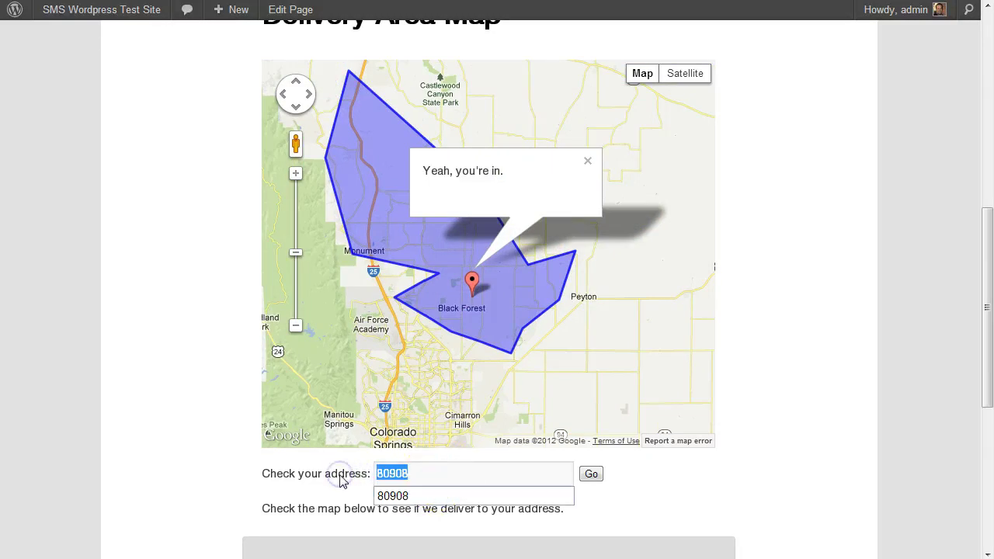
type("shoup and black forest rd")
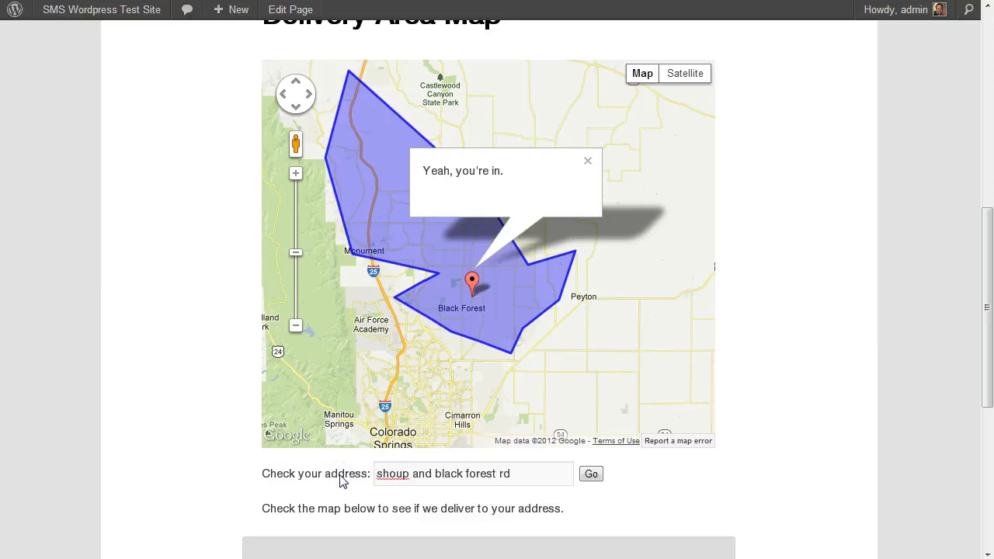
left_click(591, 474)
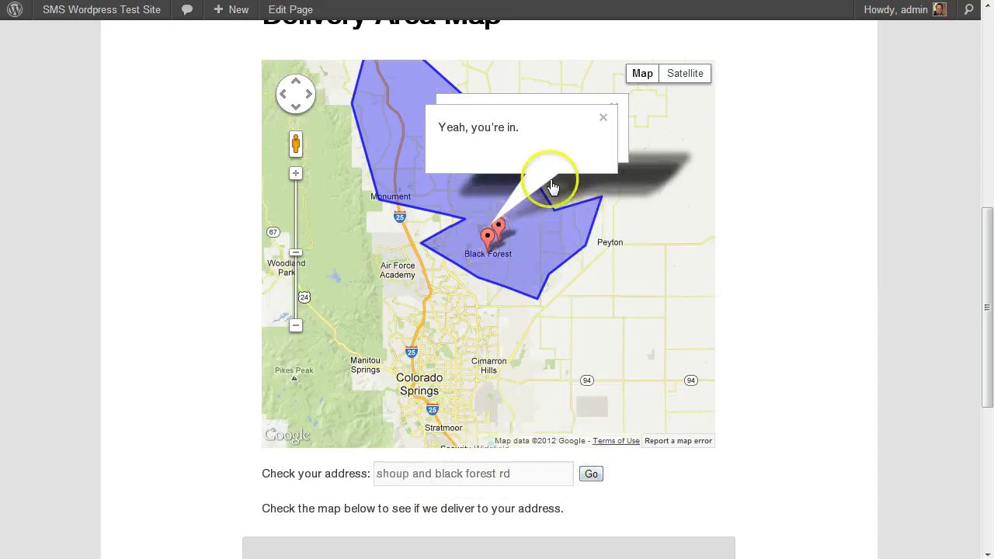
left_click(606, 117)
left_click(615, 110)
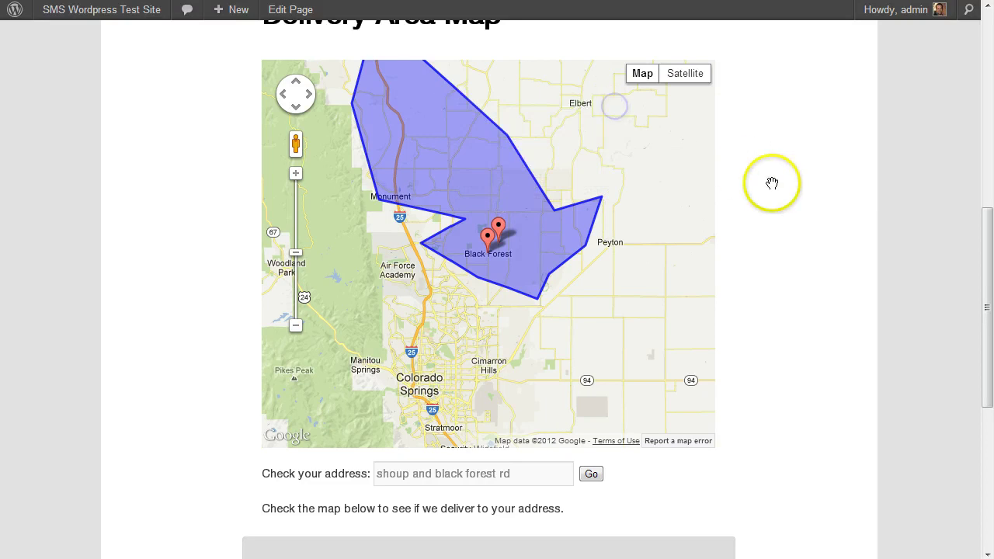
left_click(773, 186)
scroll(781, 208, "up", 1)
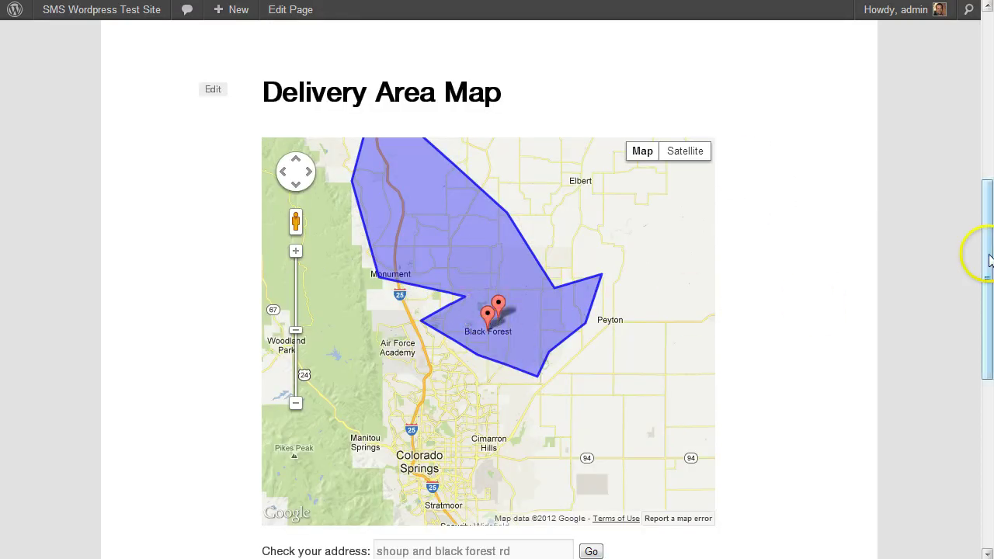
left_click_drag(987, 260, 976, 285)
Step: Replace the address with ZIP 80922 and check it, getting the out-of-area message
left_click(523, 459)
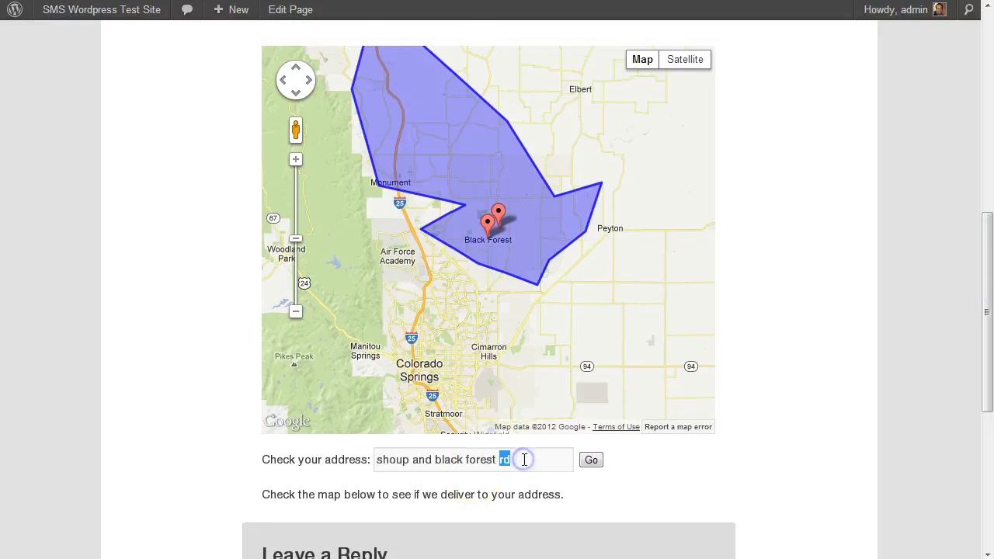
left_click_drag(526, 459, 301, 470)
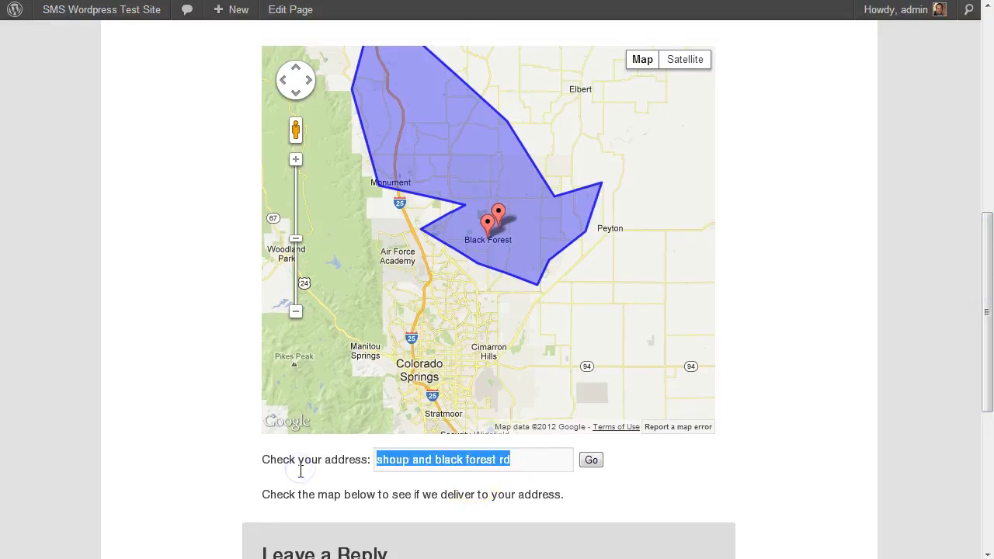
type("80922")
key("Down")
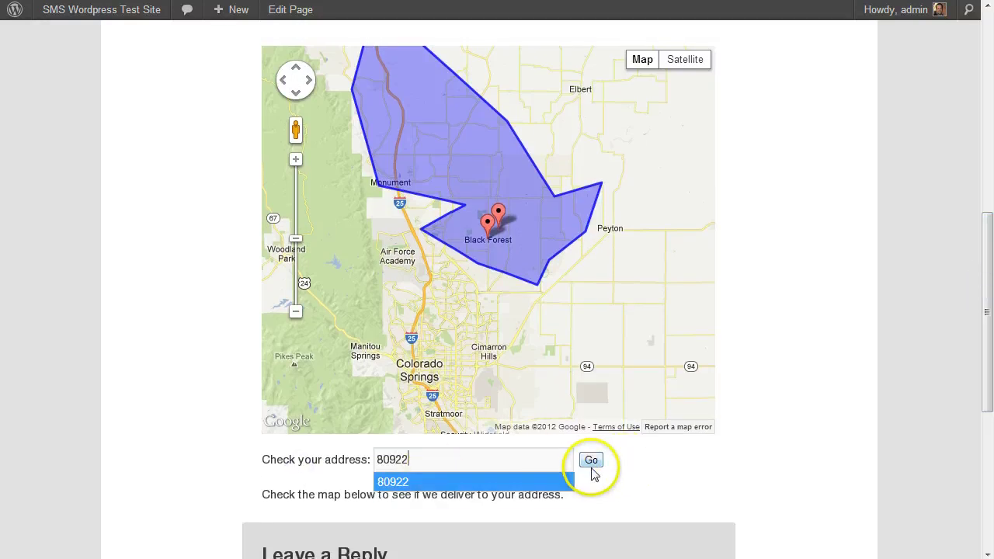
left_click(592, 460)
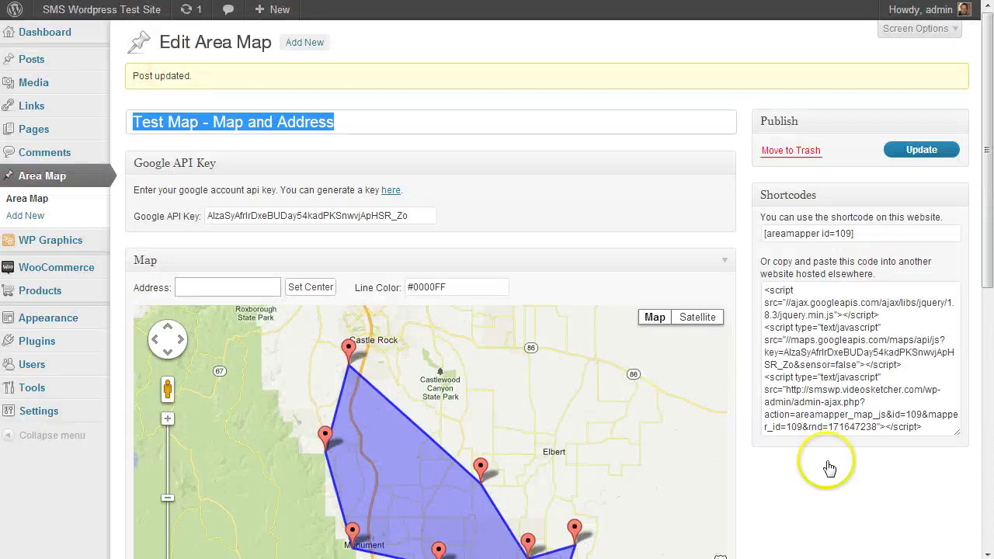
Step: Review the Fail HTML out-of-area message, then save the area map with Update
left_click(833, 476)
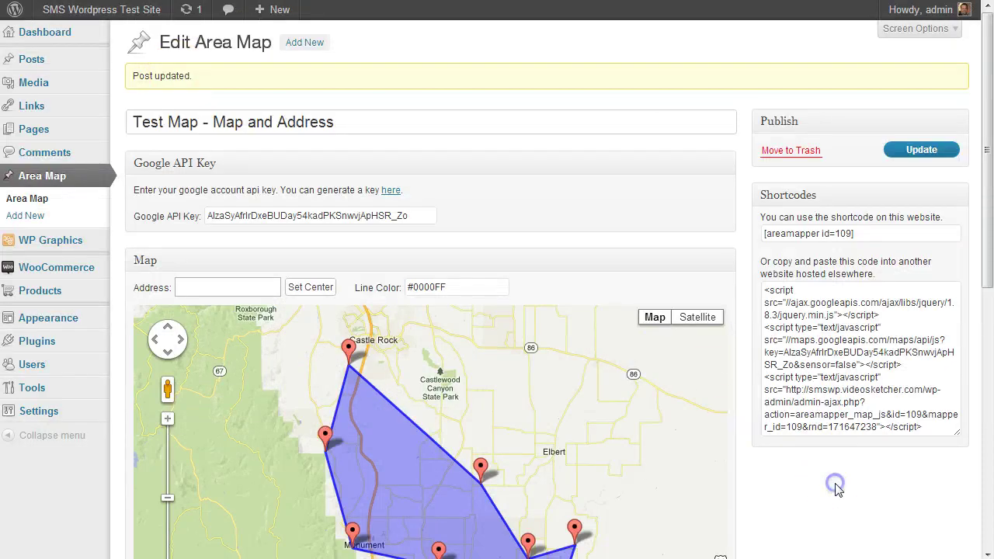
scroll(836, 486, "down", 4)
scroll(836, 489, "down", 2)
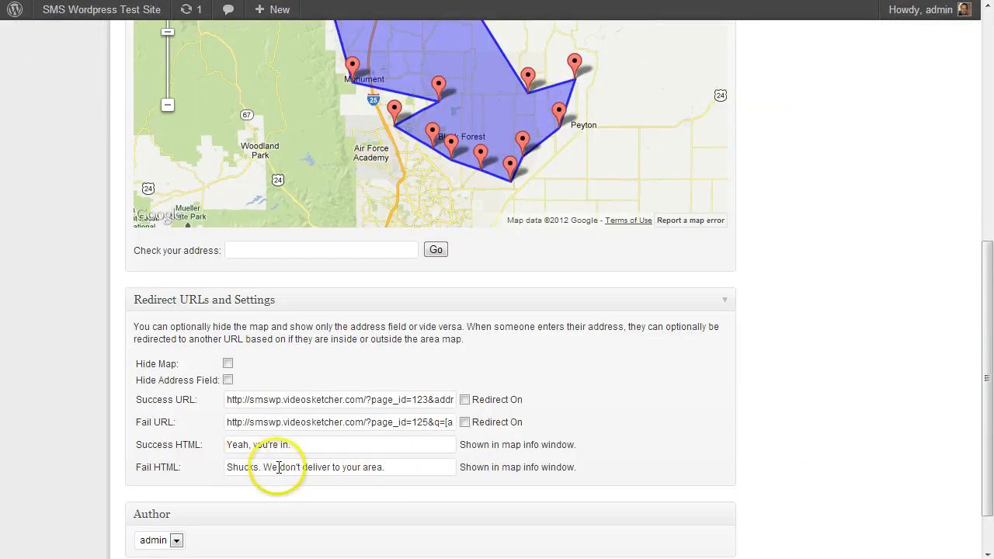
left_click(392, 470)
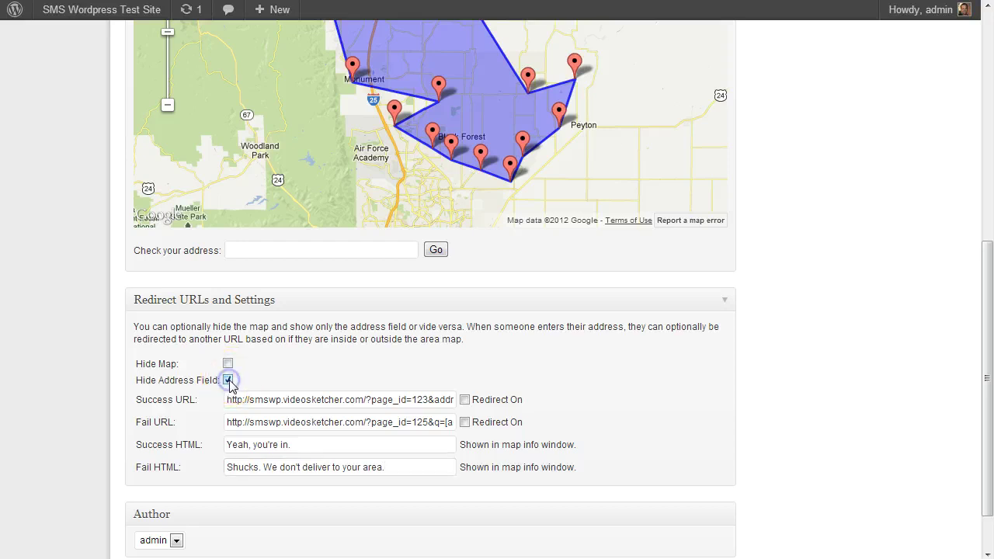
scroll(859, 394, "up", 4)
scroll(876, 204, "up", 2)
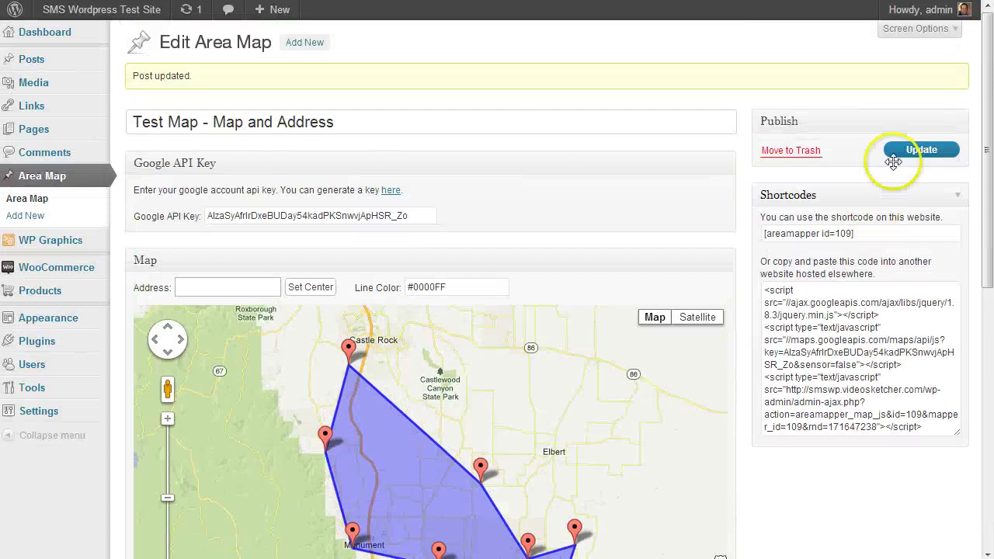
left_click(917, 150)
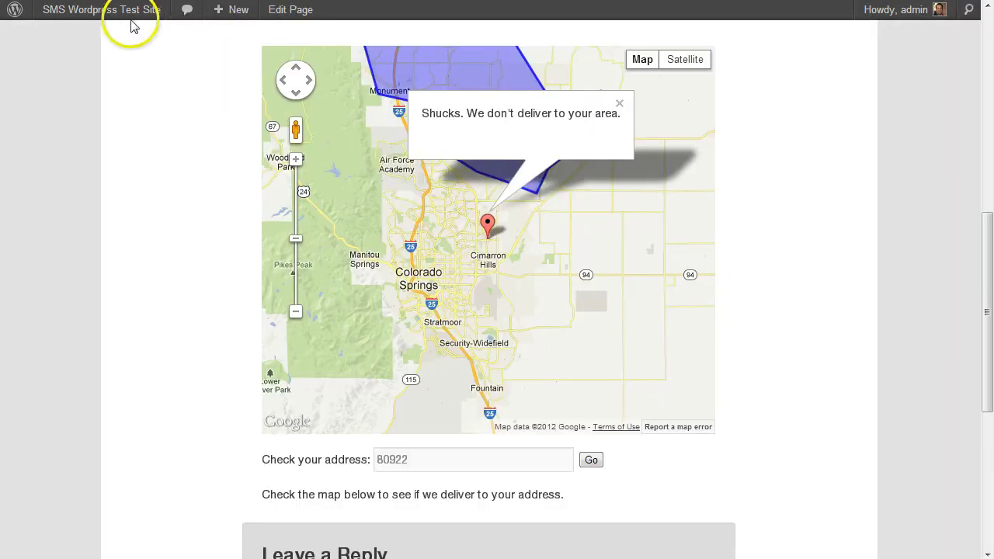
Step: Reload the Delivery Area Map page to confirm no address field, then return to the Edit Area Map tab
mouse_move(128, 17)
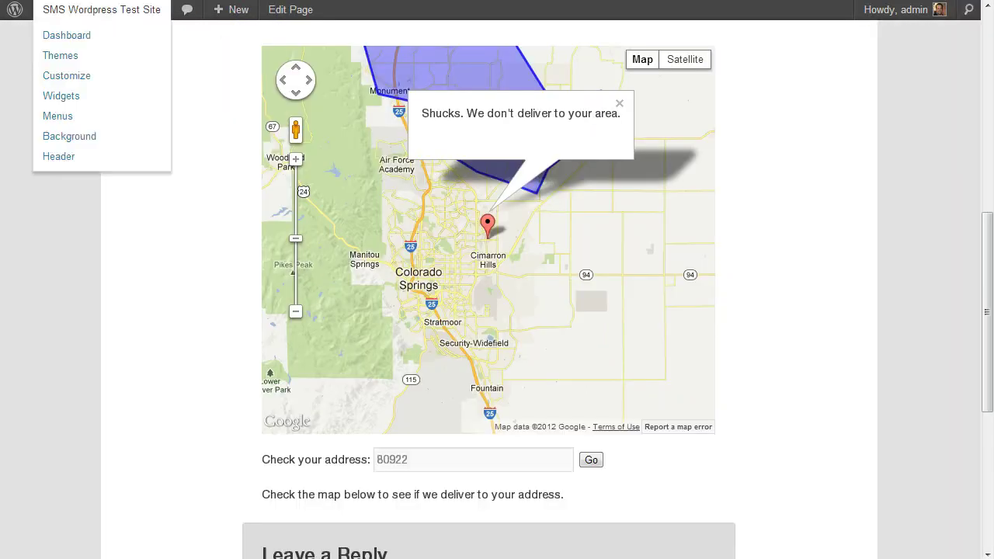
key("F5")
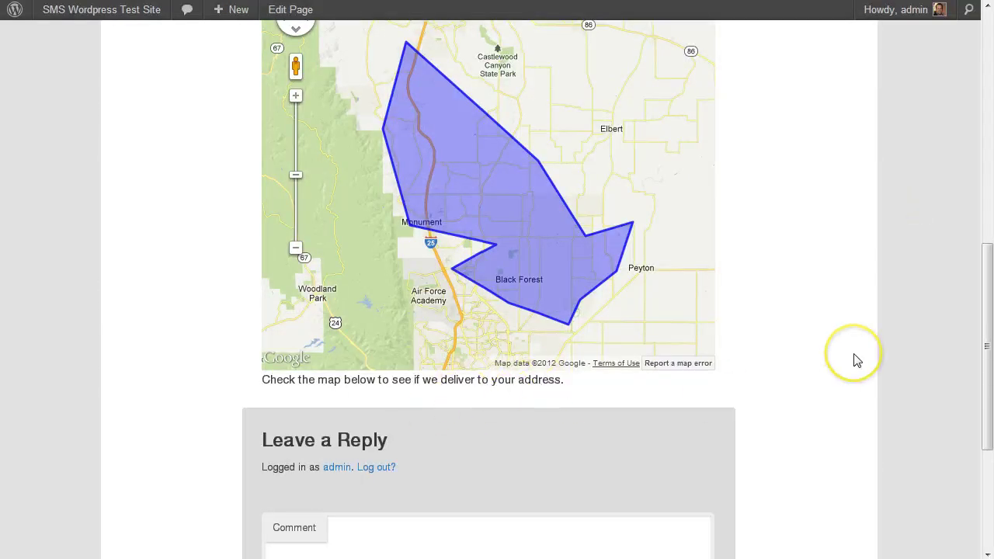
scroll(854, 360, "up", 5)
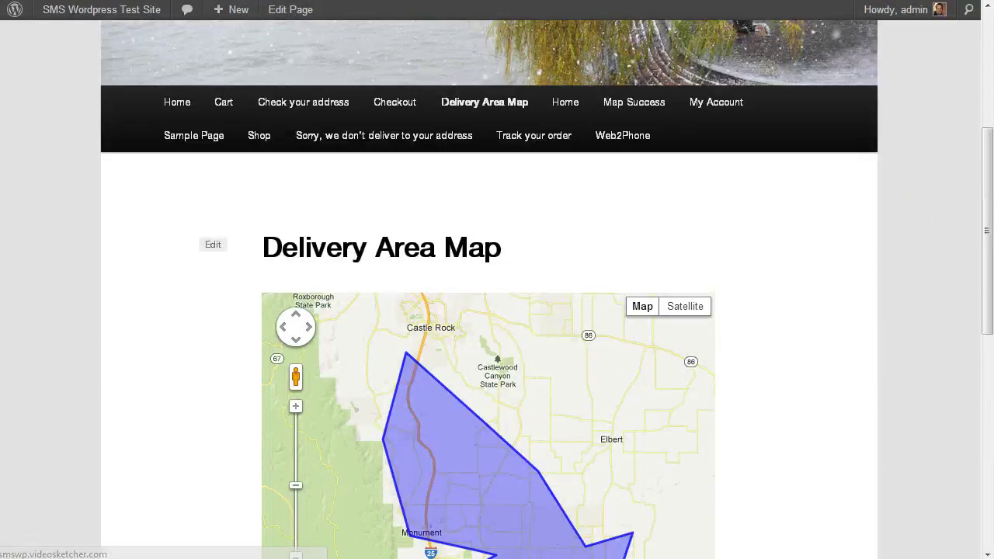
key("ctrl+Tab")
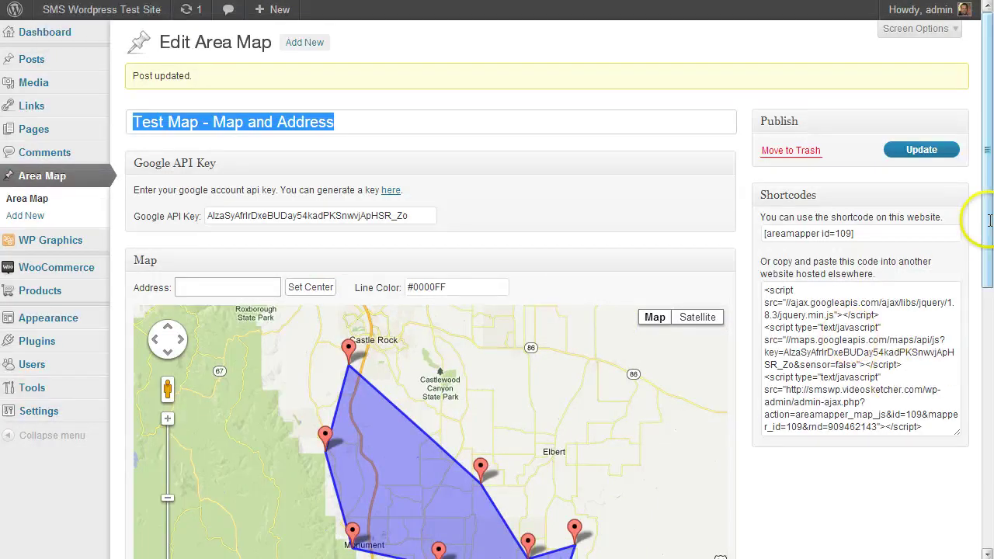
Step: Untick Hide Map and Hide Address Field, then update the Test Map - Map and Address area map
left_click_drag(990, 220, 992, 450)
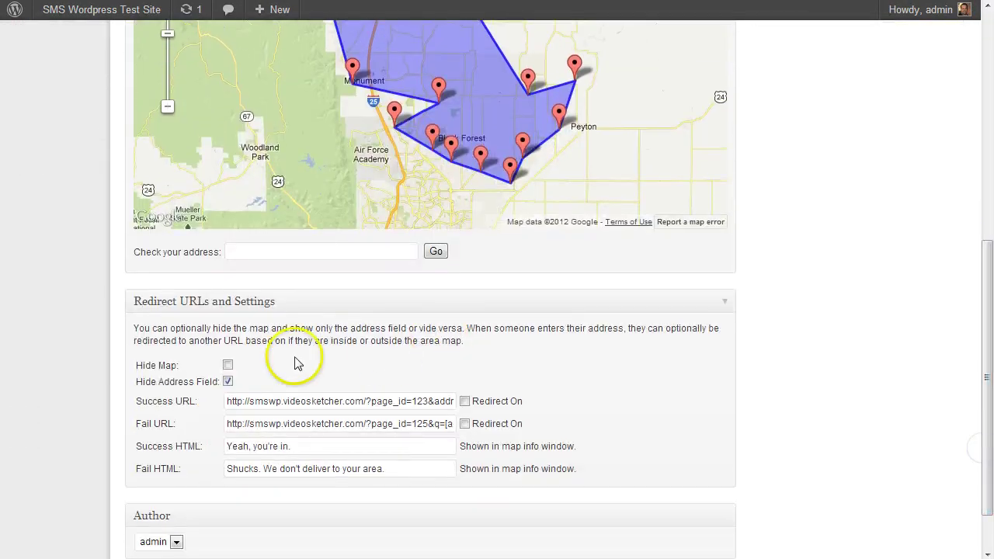
left_click(227, 365)
left_click(227, 382)
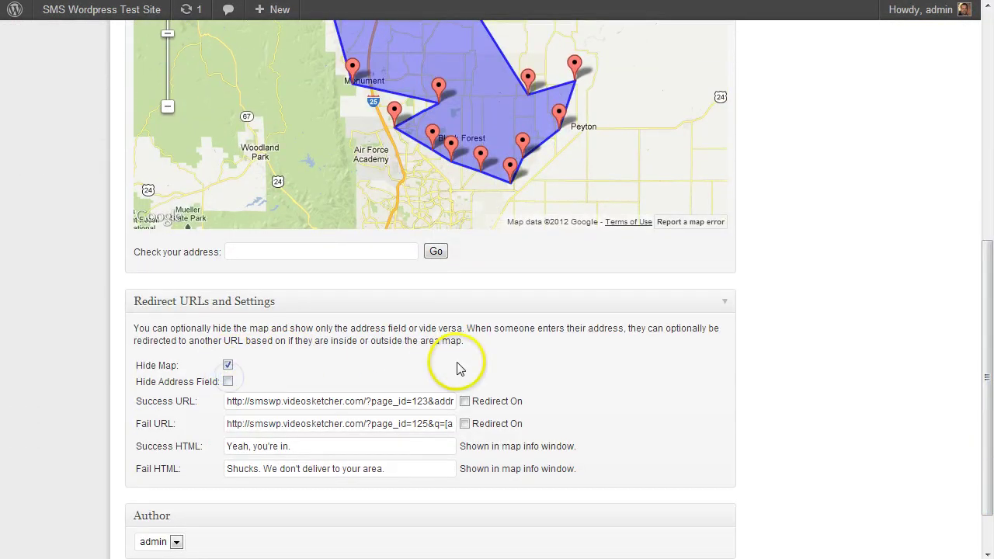
left_click_drag(989, 400, 989, 416)
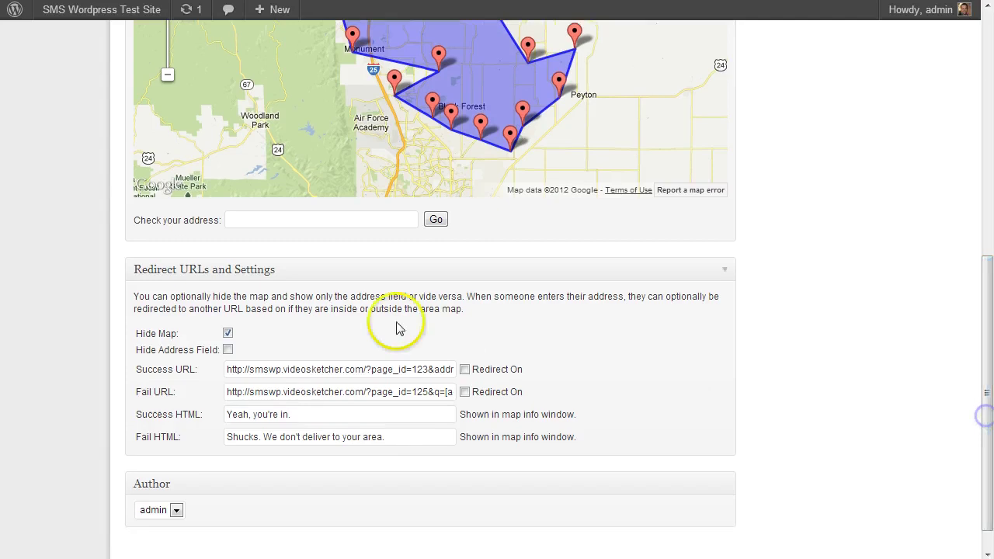
left_click(227, 333)
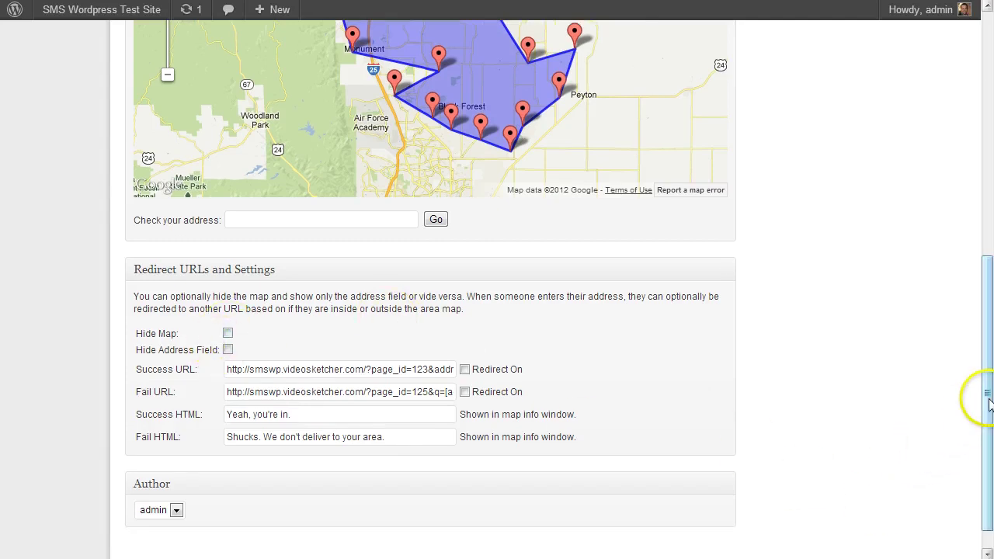
left_click_drag(990, 404, 990, 178)
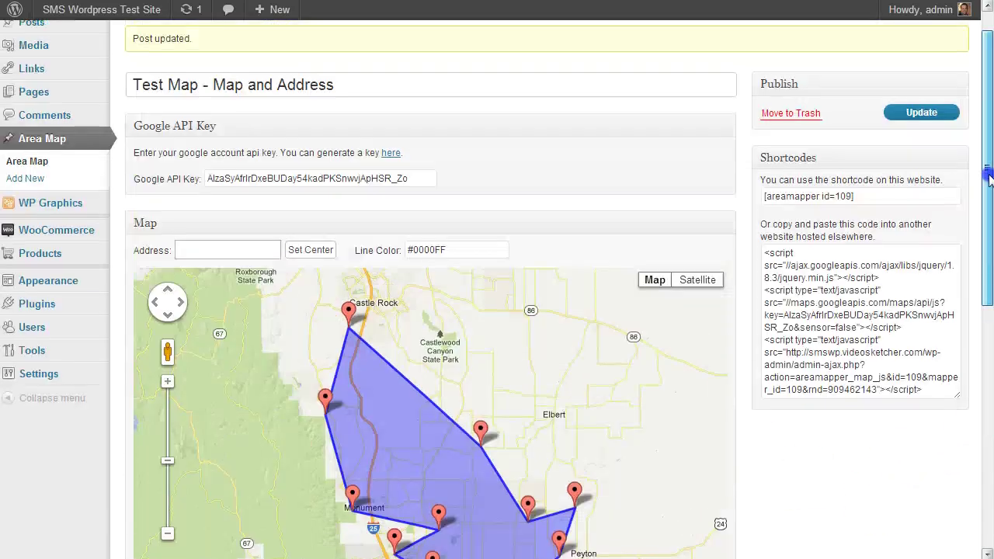
left_click(928, 115)
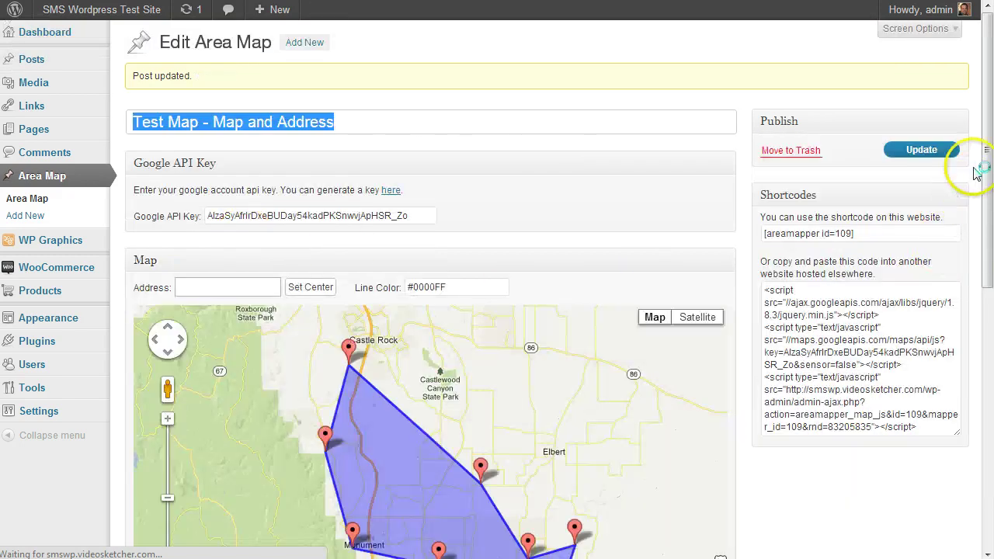
left_click_drag(983, 161, 985, 170)
scroll(983, 167, "down", 2)
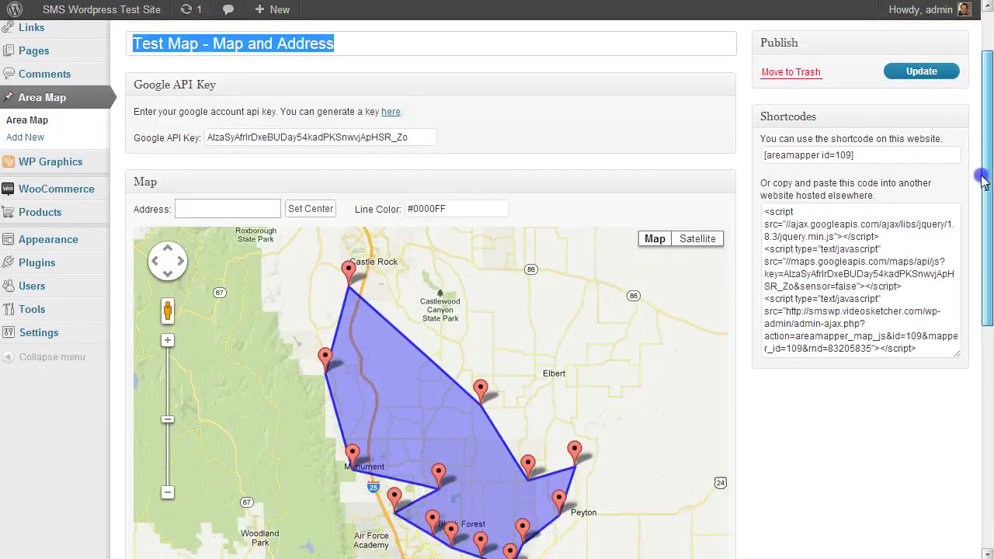
Step: Select the [areamapper id=109] shortcode, then select all of the embed script code
left_click_drag(863, 153, 748, 151)
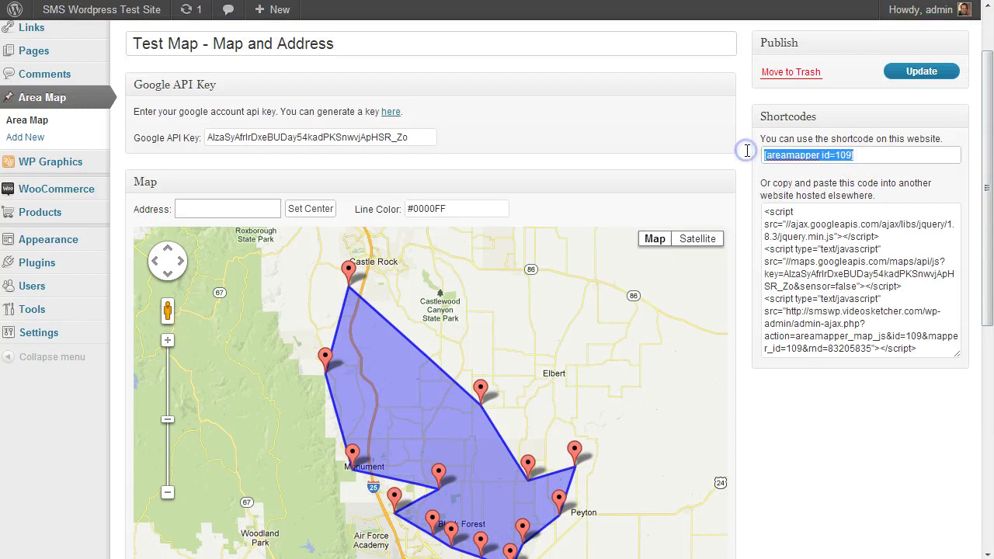
left_click(843, 154)
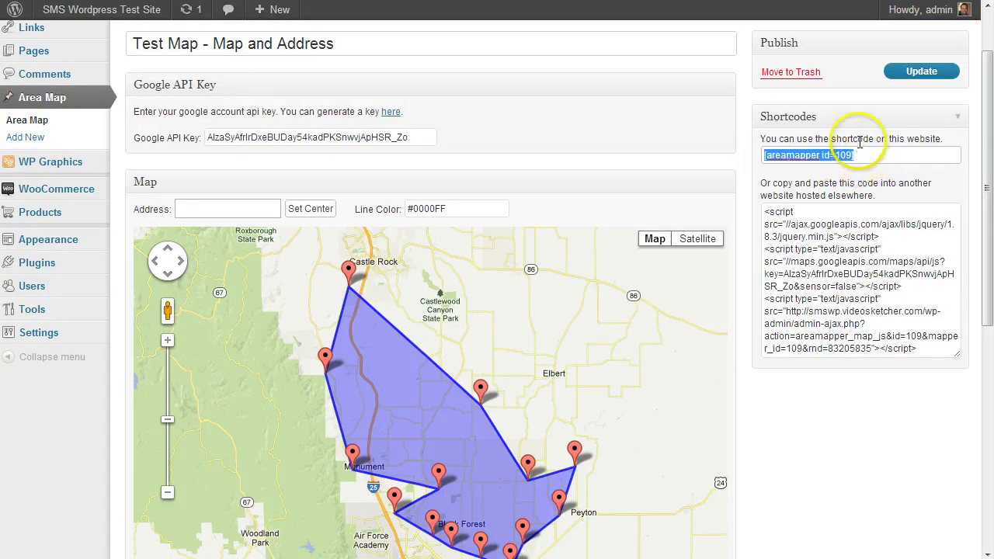
left_click(767, 212)
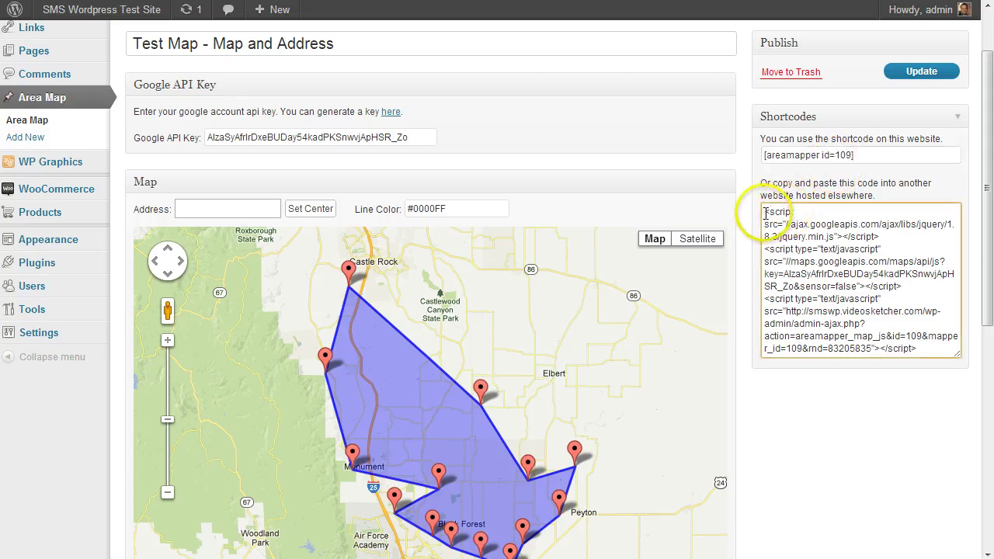
left_click_drag(779, 224, 923, 348)
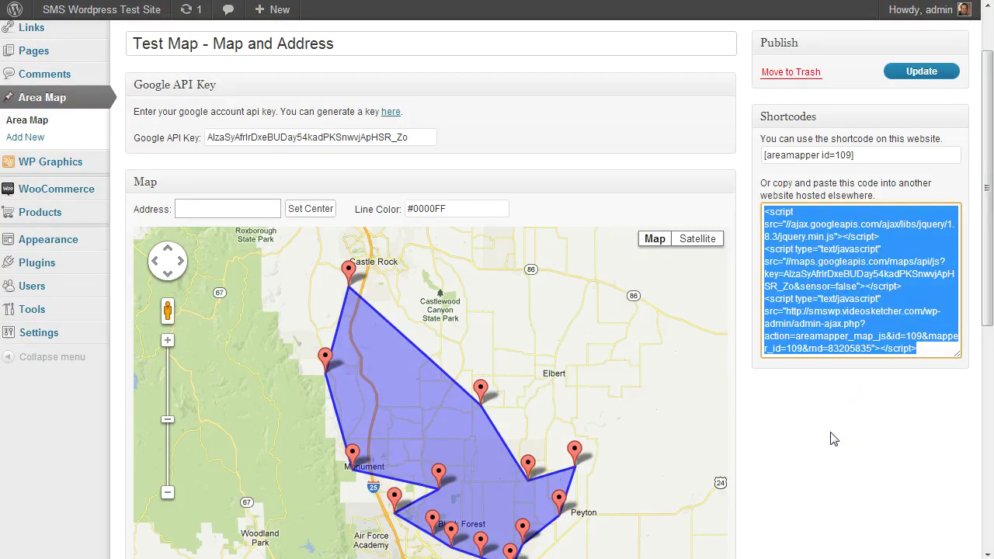
left_click_drag(987, 280, 990, 225)
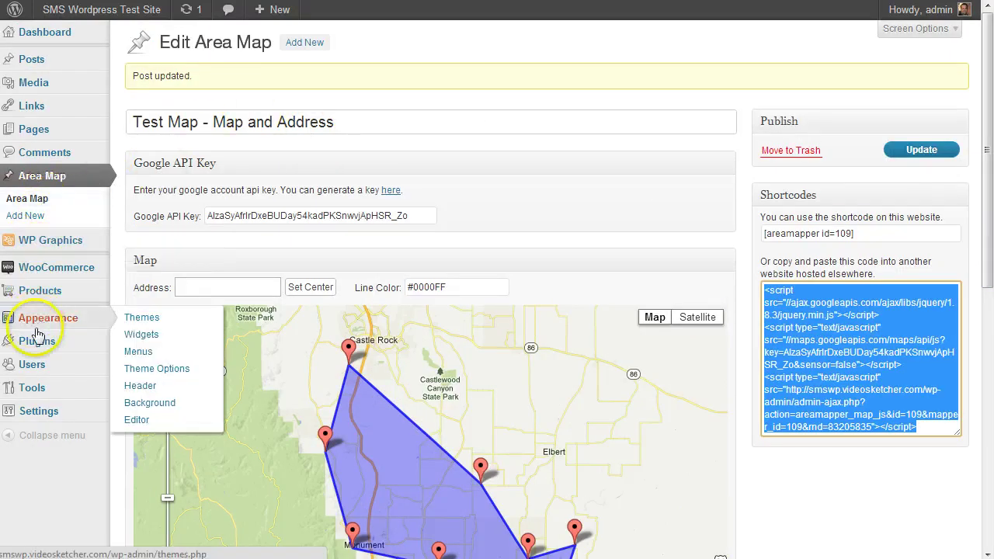
Step: Open All Users and scroll to the account with the Area Map User role
left_click(47, 363)
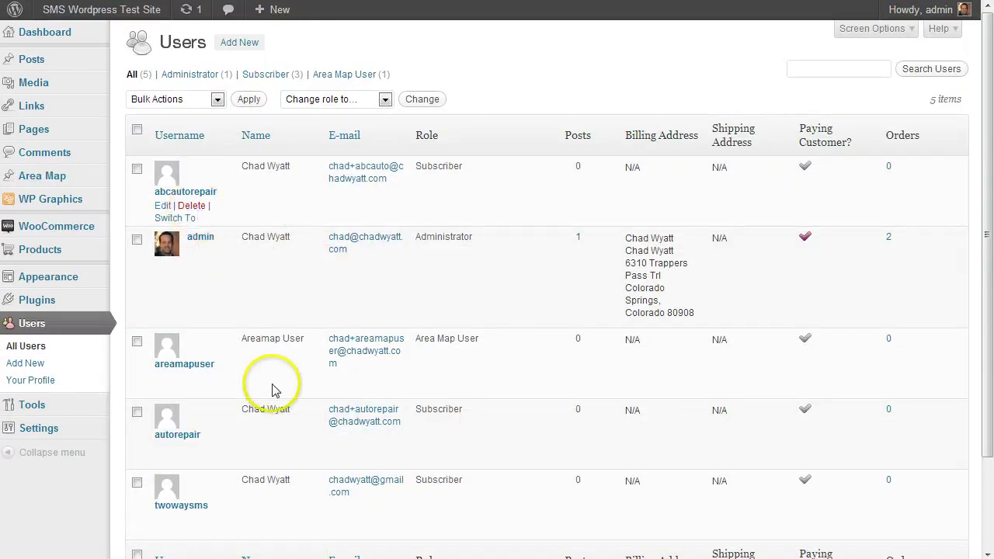
scroll(248, 409, "down", 2)
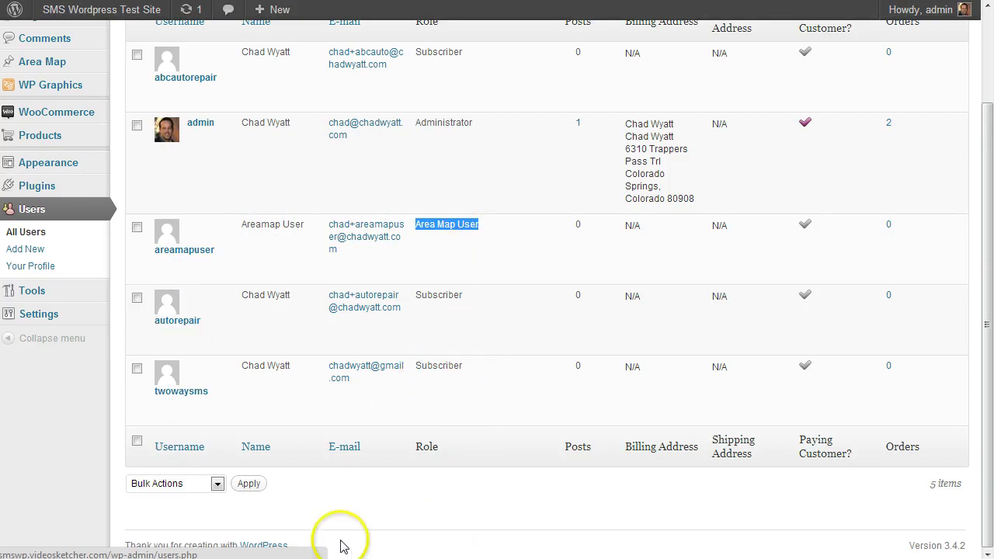
Step: In the map user's browser window, open User Area Map for editing
mouse_move(294, 558)
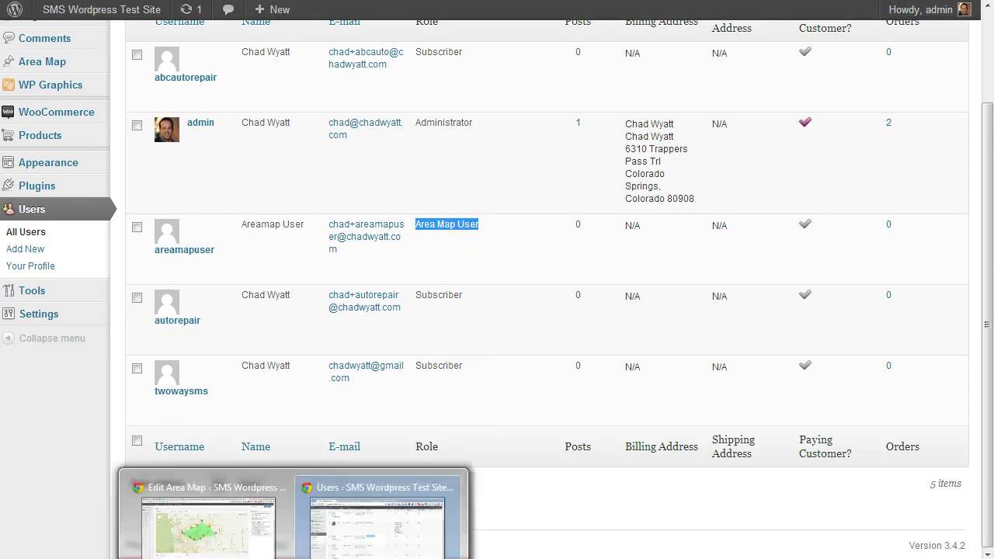
left_click(208, 513)
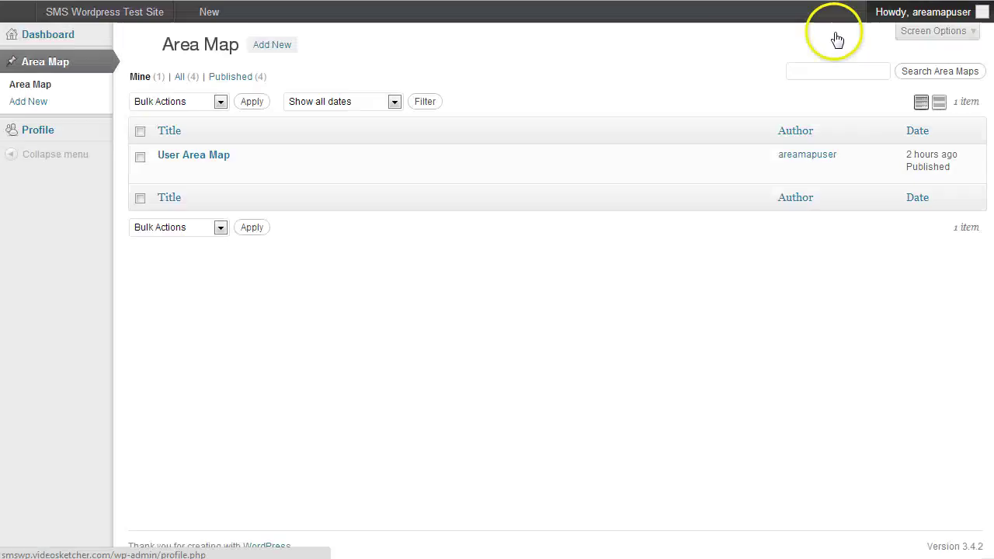
left_click(195, 157)
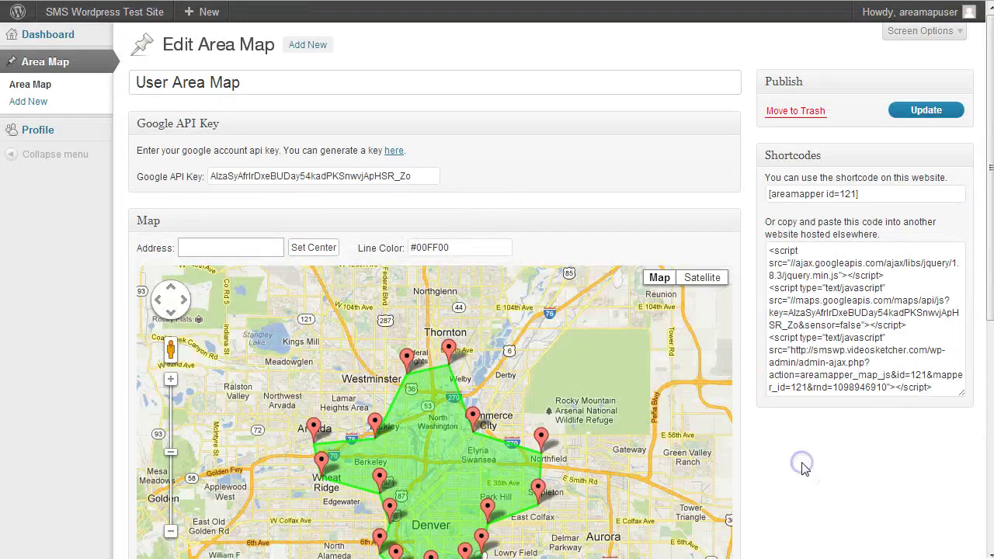
Step: Drag the green polygon's Commerce City corner northward to reshape the area
scroll(804, 466, "down", 2)
scroll(804, 468, "down", 1)
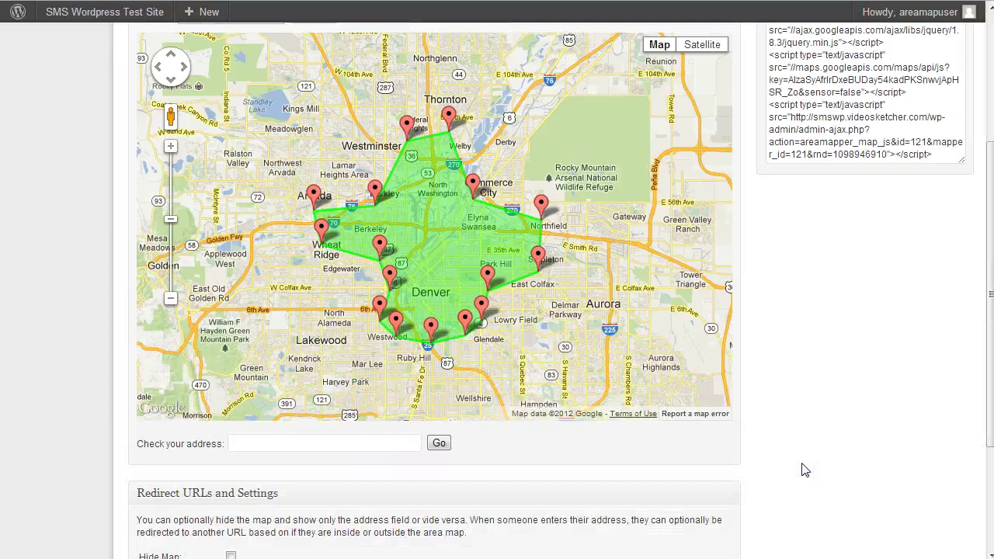
scroll(804, 470, "up", 1)
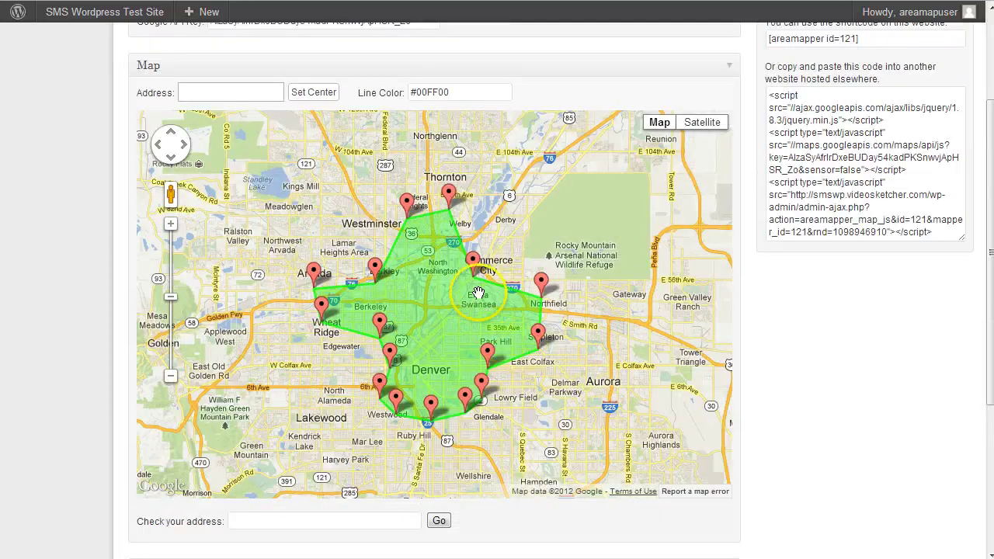
left_click_drag(491, 238, 491, 239)
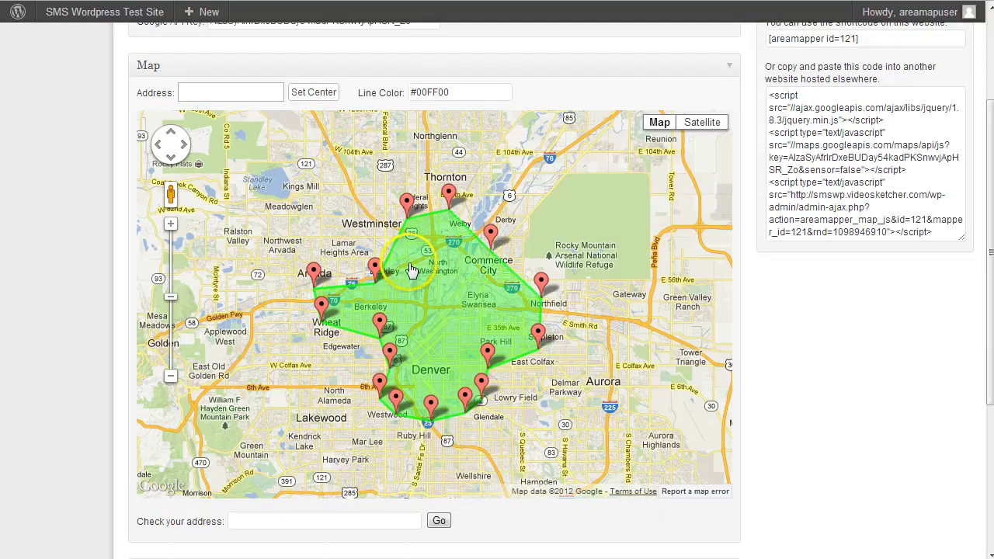